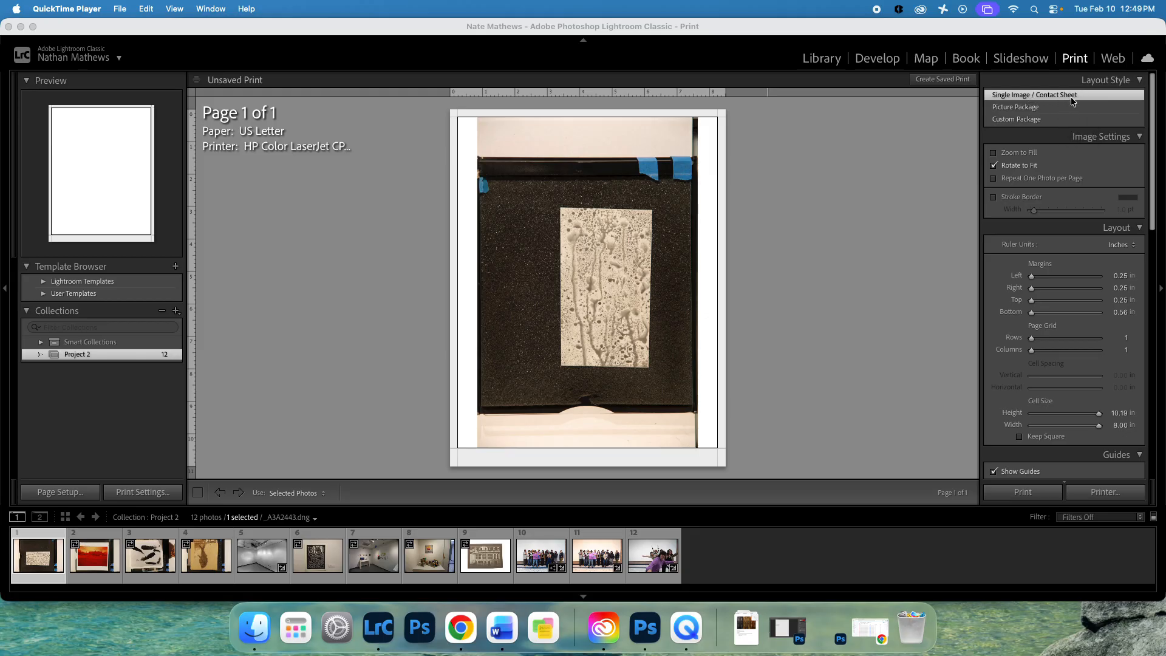
# Collapse the Layout Style panel and scroll down to the Print Job settings.
pyautogui.click(1140, 81)
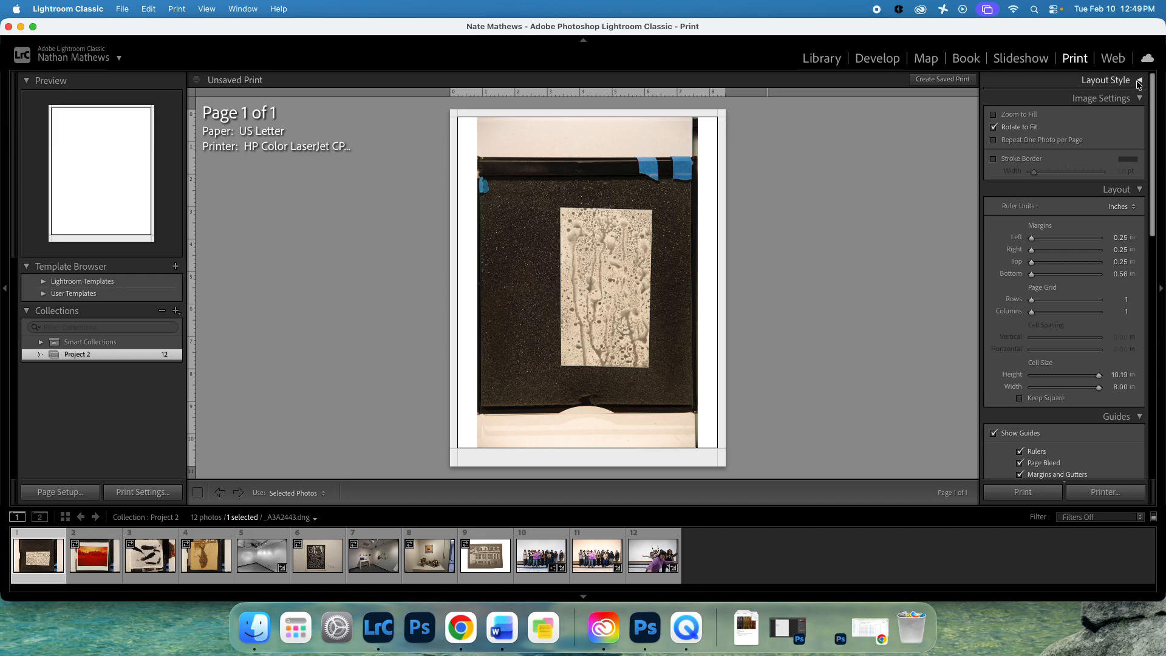
pyautogui.scroll(-10, 1087, 190)
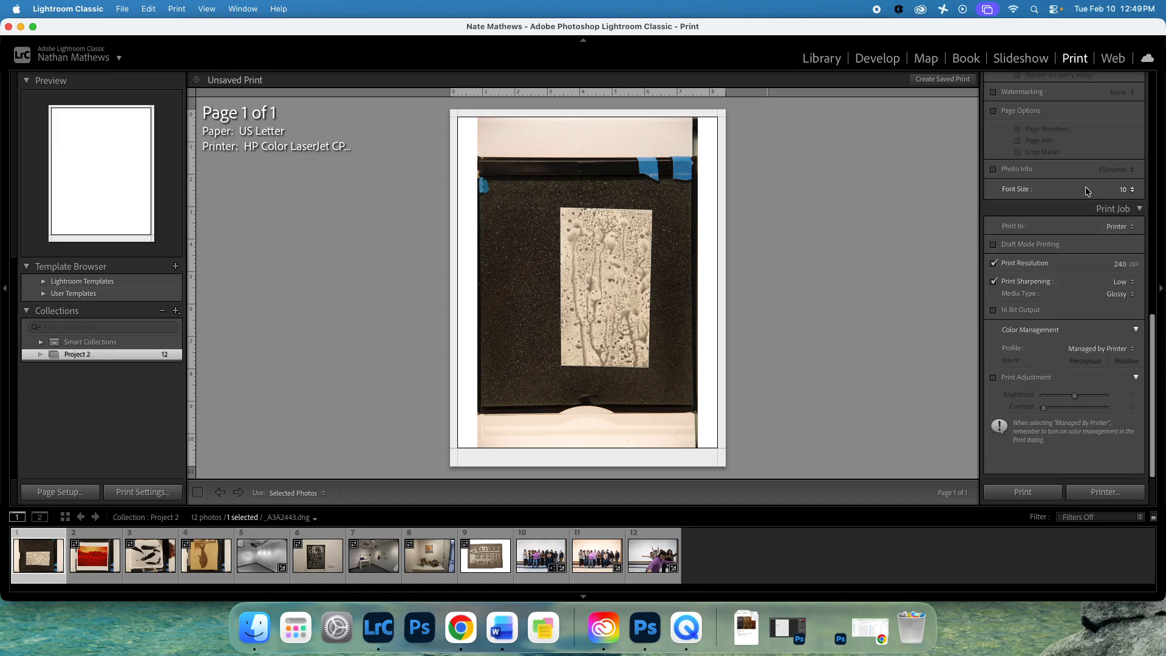
# Send the print to a JPEG File with Custom File Dimensions enabled.
pyautogui.click(1122, 228)
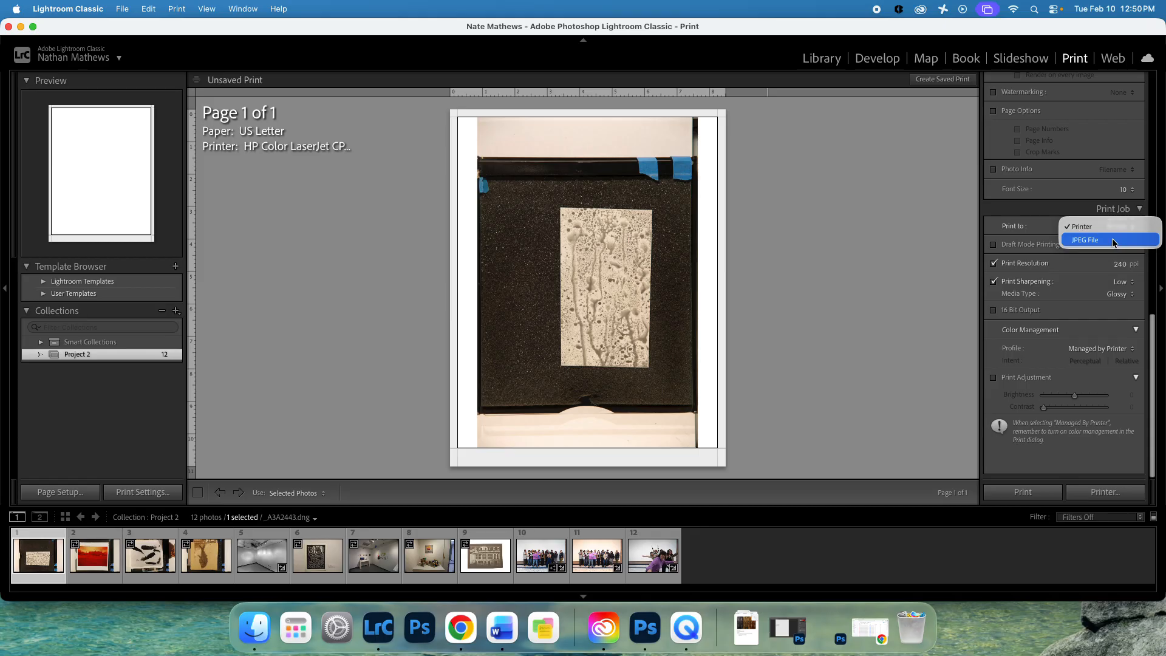
pyautogui.click(1115, 242)
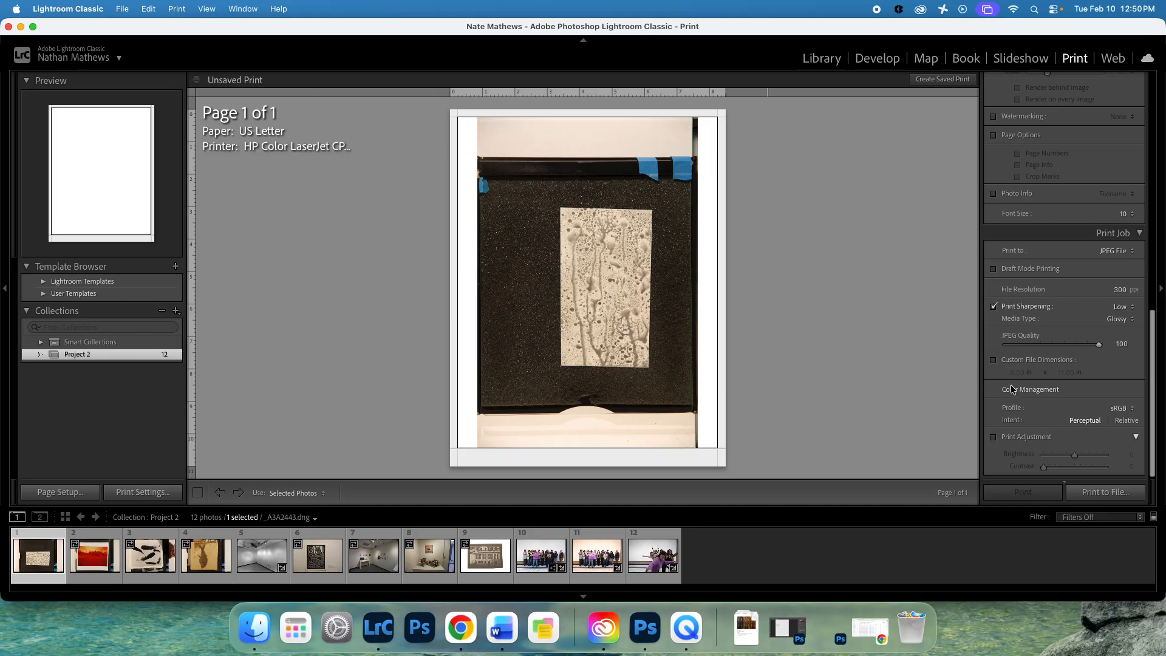
pyautogui.click(995, 360)
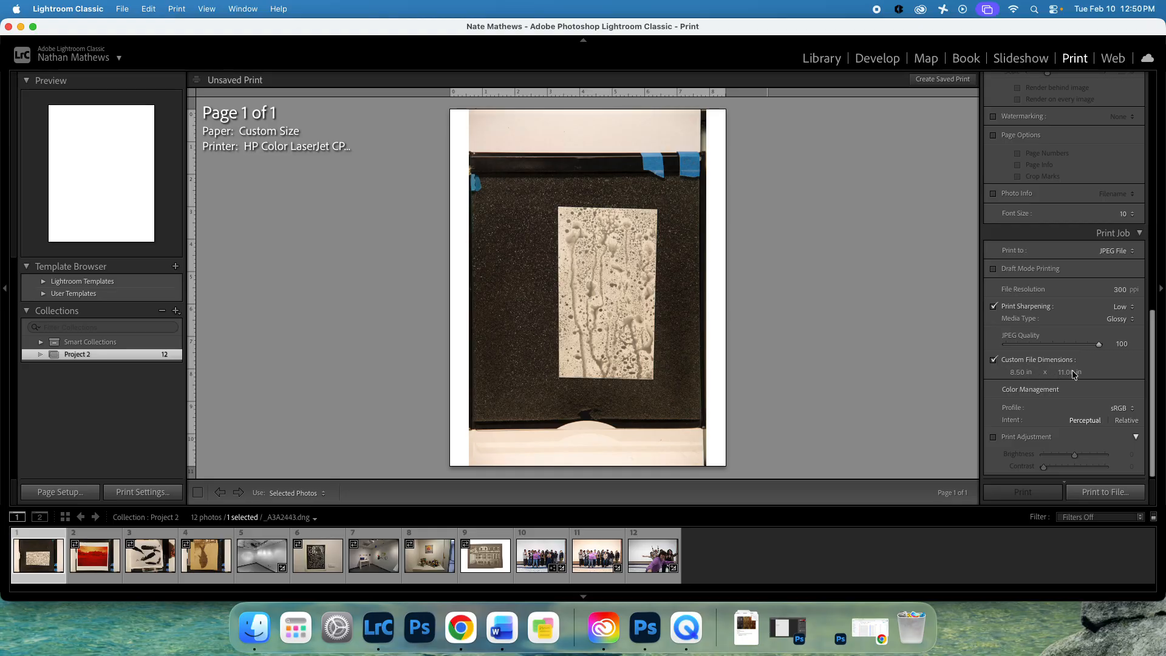
# Enter custom file dimensions of 16 in wide by 9 in high.
pyautogui.click(1021, 373)
pyautogui.write('9')
pyautogui.press('Tab')
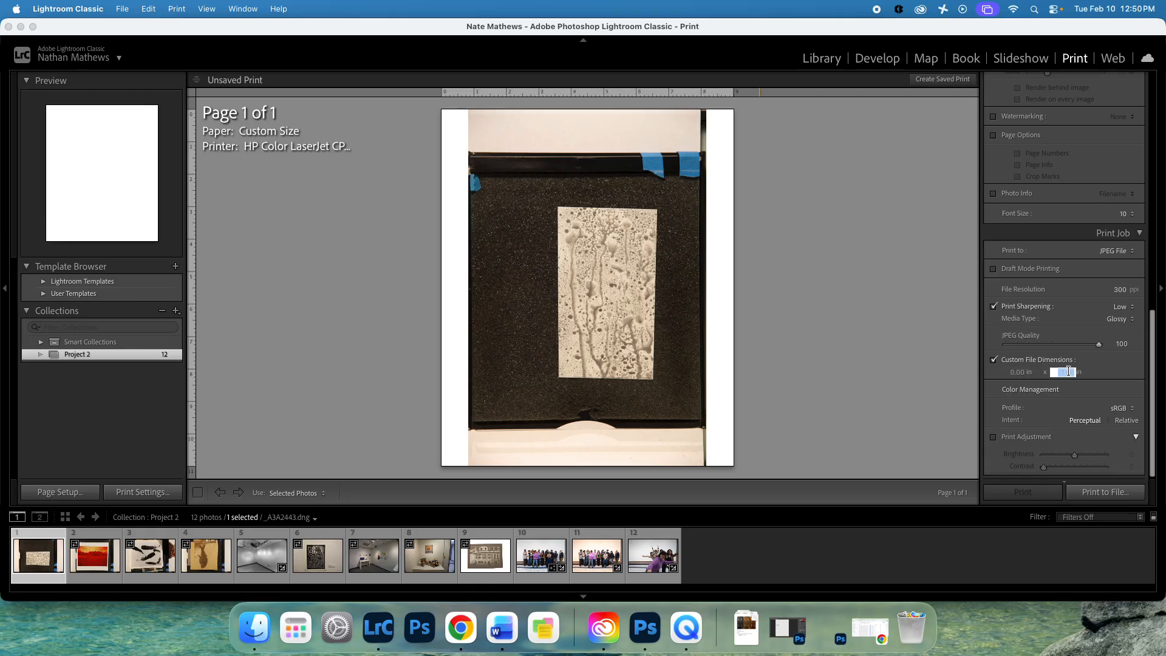
pyautogui.write('16')
pyautogui.press('Return')
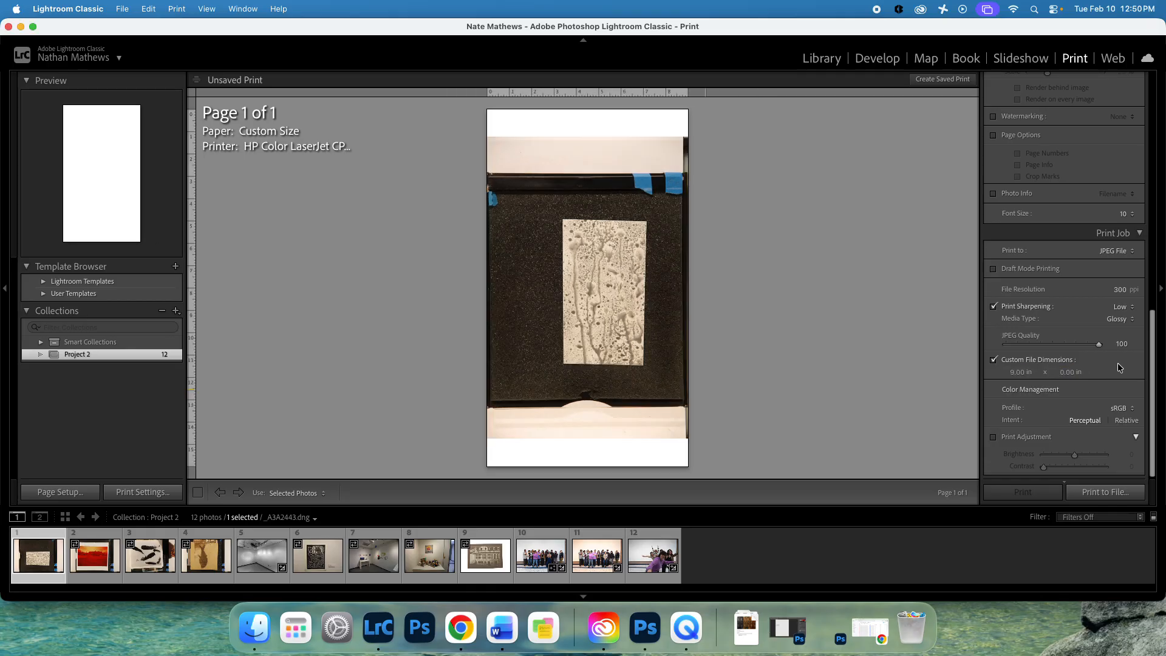
pyautogui.click(1021, 373)
pyautogui.write('16')
pyautogui.press('Tab')
pyautogui.write('9')
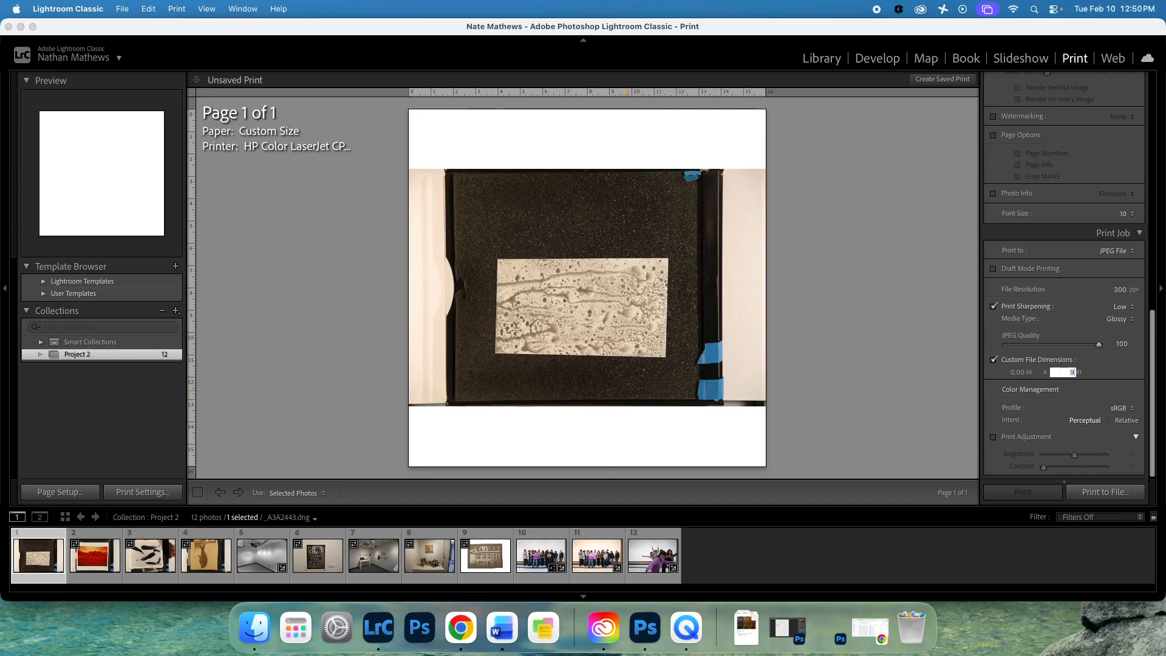
pyautogui.press('Return')
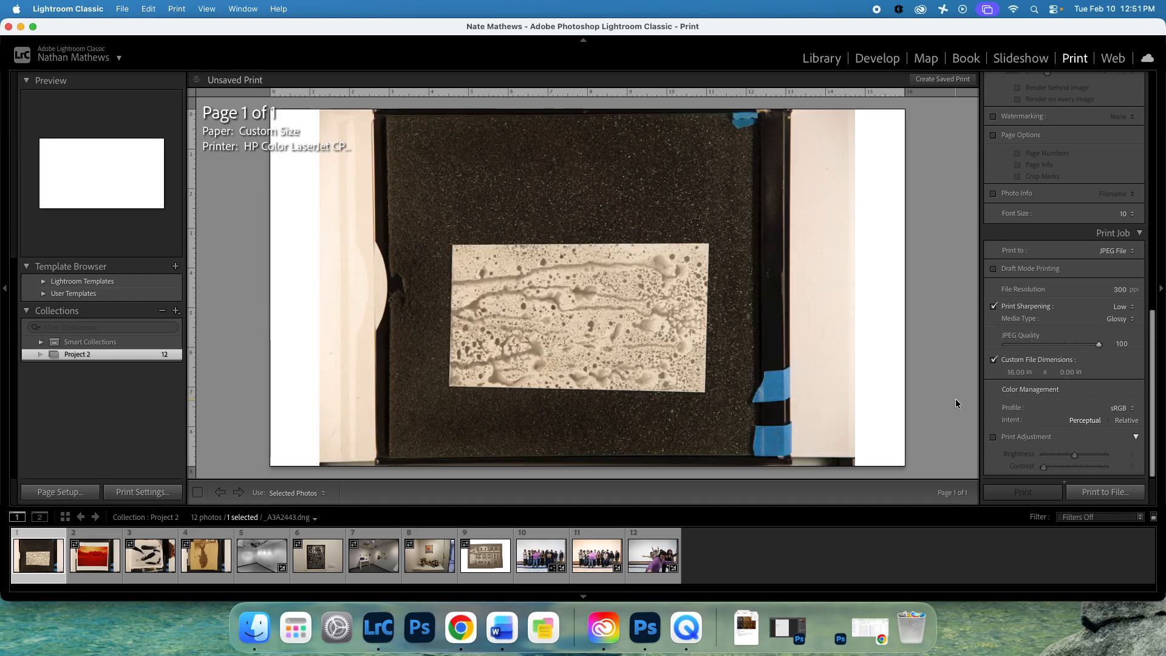
# Hide the left panel and filmstrip, keeping the right settings panel docked open.
pyautogui.click(5, 288)
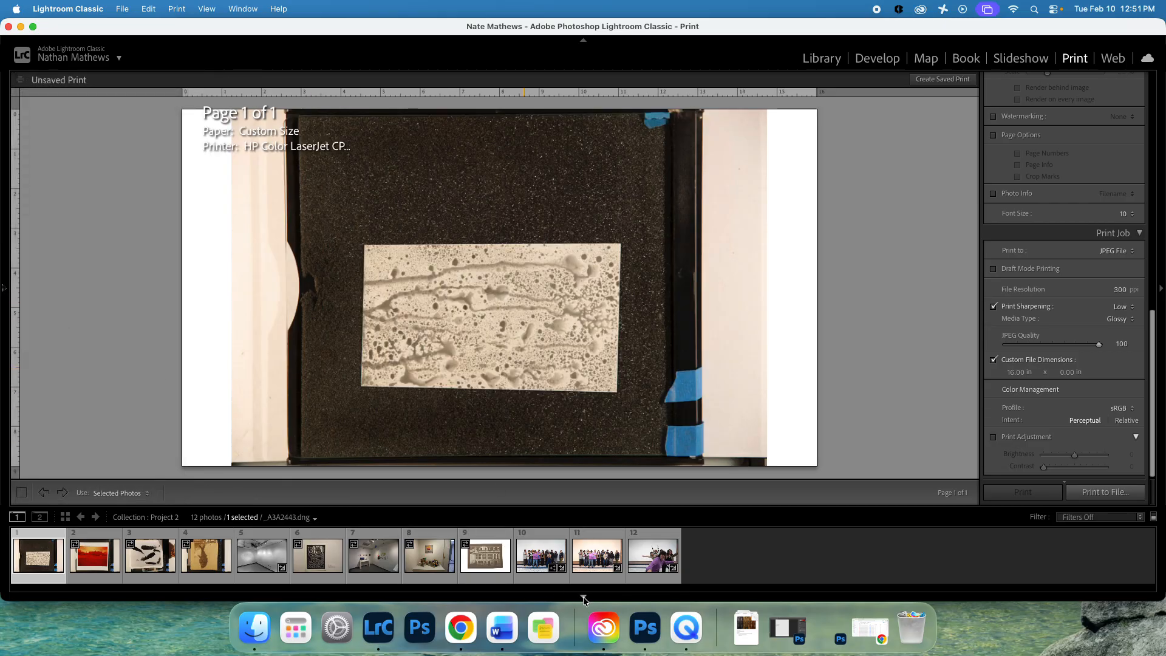
pyautogui.click(5, 290)
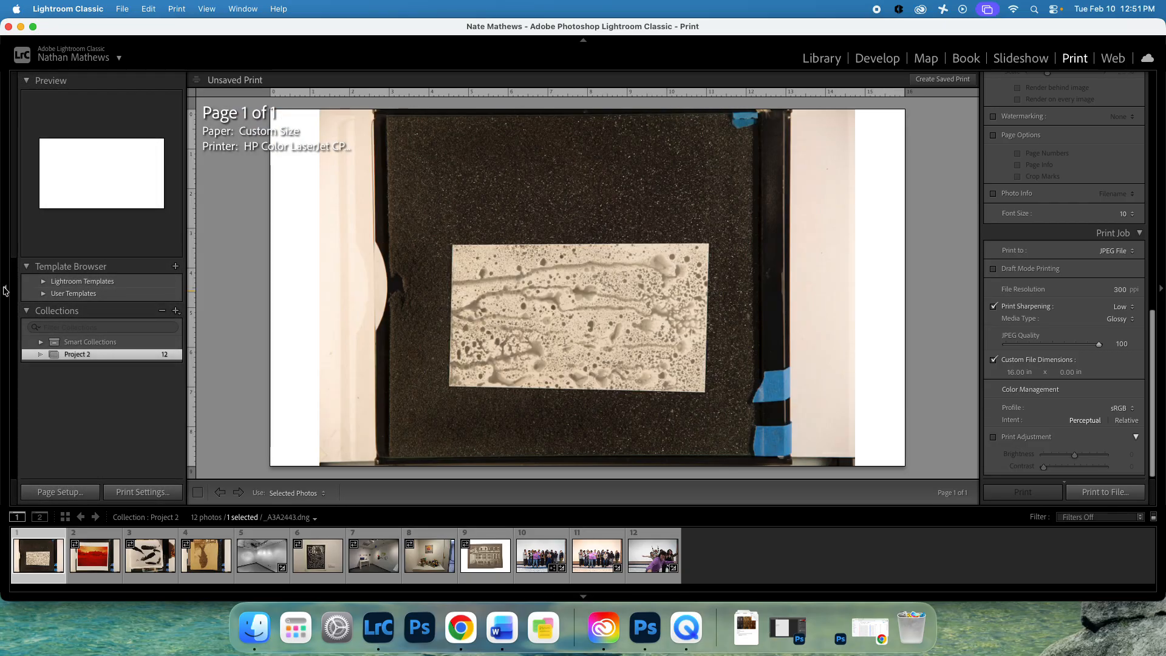
pyautogui.click(5, 290)
pyautogui.click(581, 596)
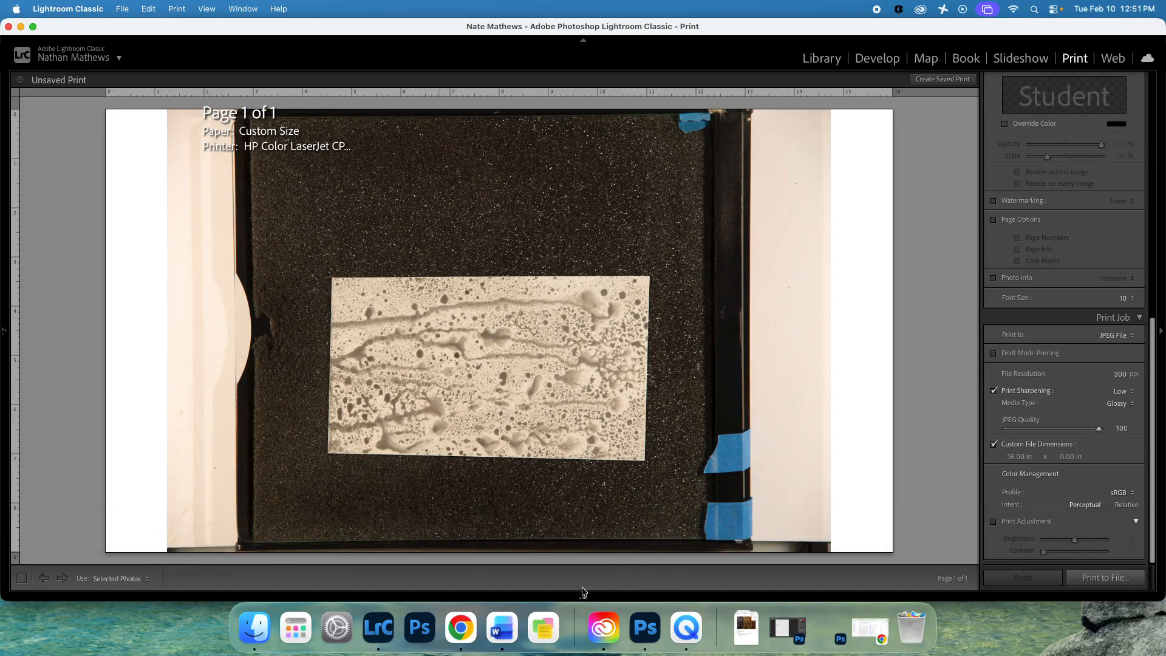
pyautogui.click(1161, 331)
pyautogui.moveTo(1160, 333)
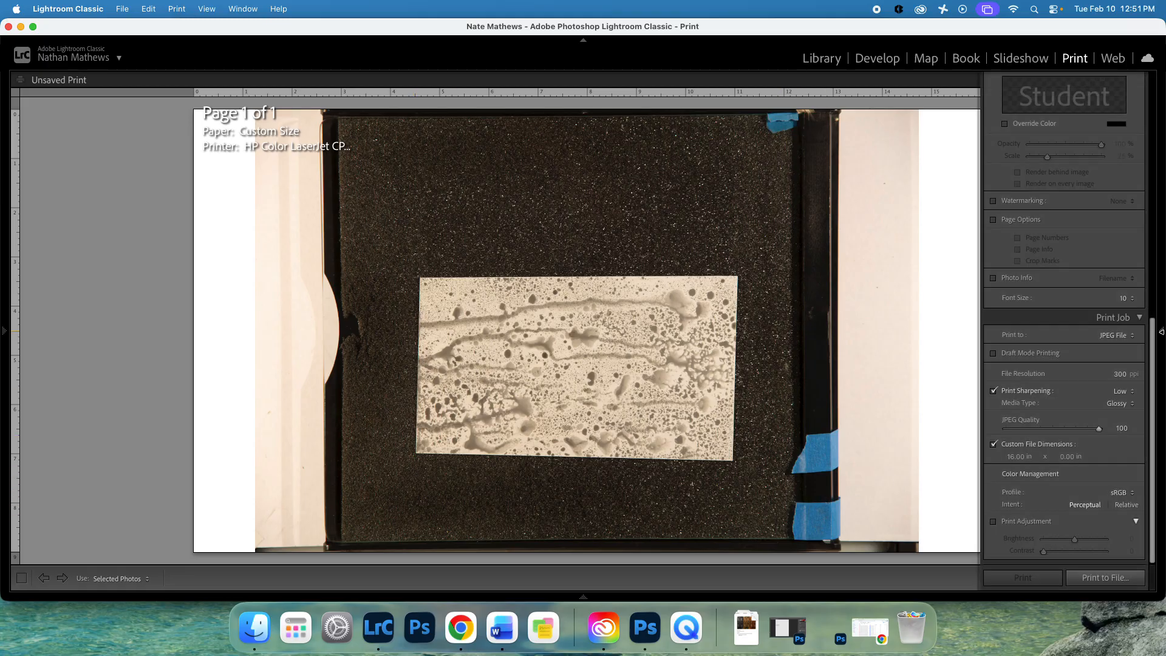
pyautogui.click(1162, 333)
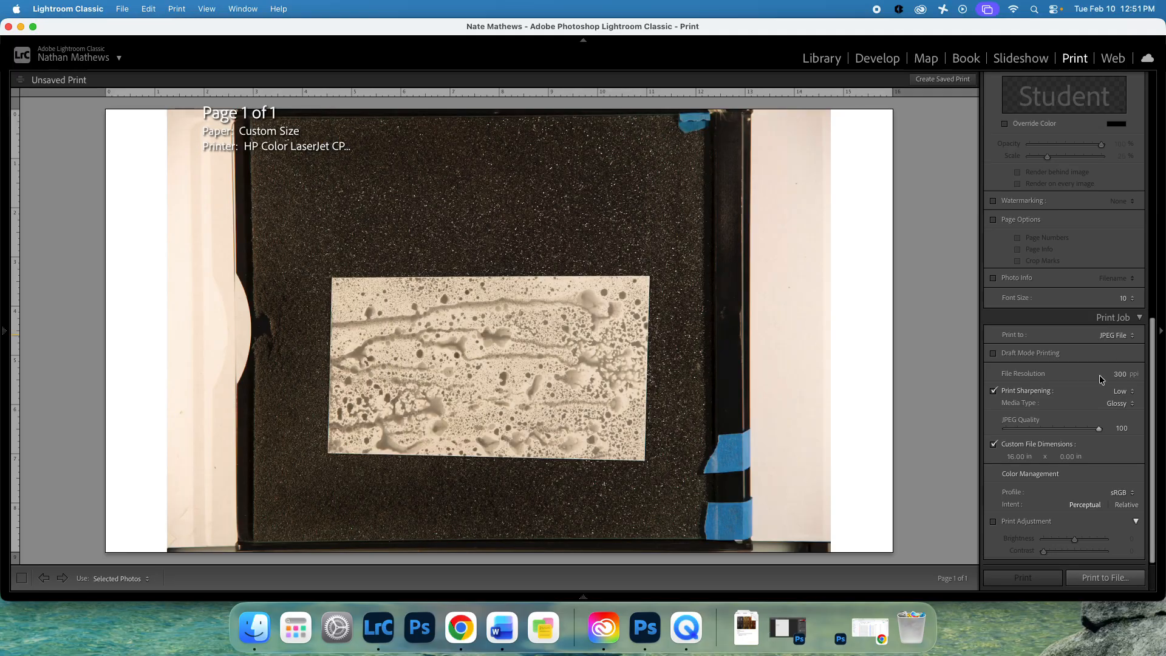
# Set the custom file height to 9 in.
pyautogui.click(1068, 456)
pyautogui.write('9')
pyautogui.press('Return')
# Leave Zoom to Fill off, uncheck Rotate to Fit, and collapse Print Job and Image Settings.
pyautogui.click(1121, 317)
pyautogui.scroll(5, 1102, 417)
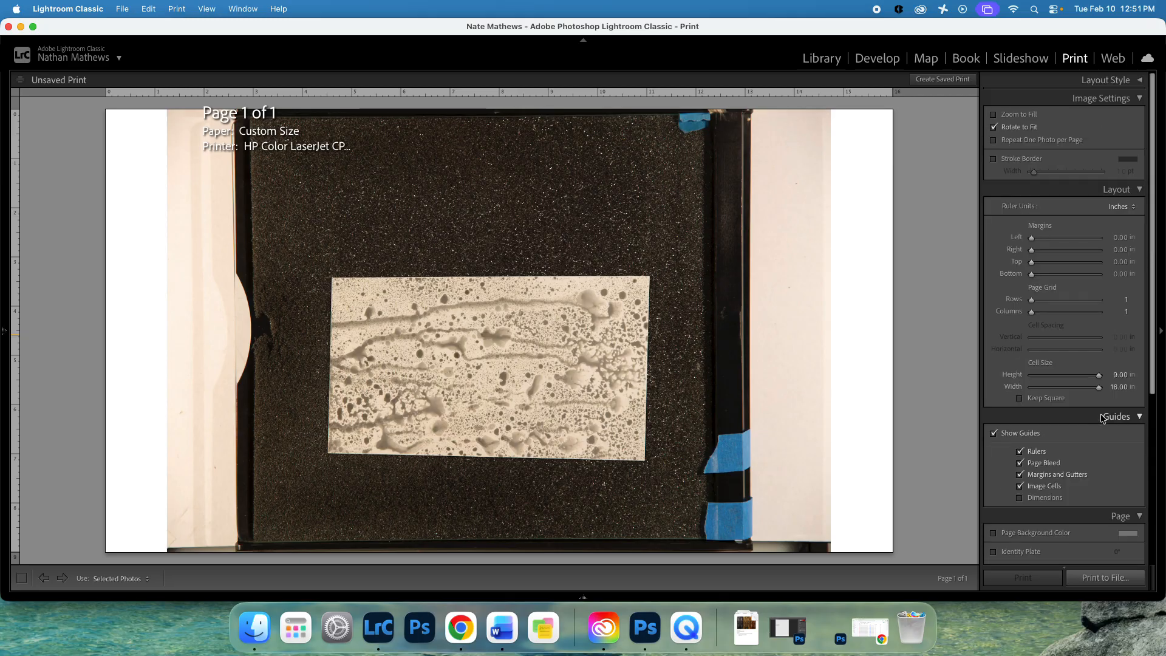
pyautogui.click(1020, 118)
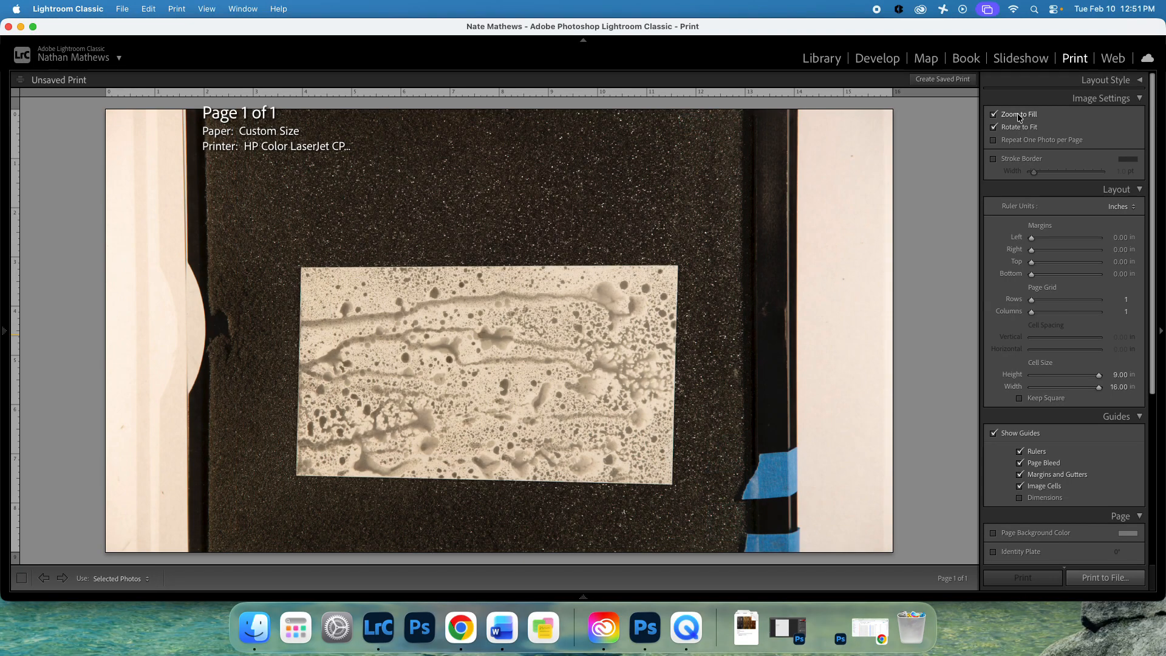
pyautogui.click(1019, 116)
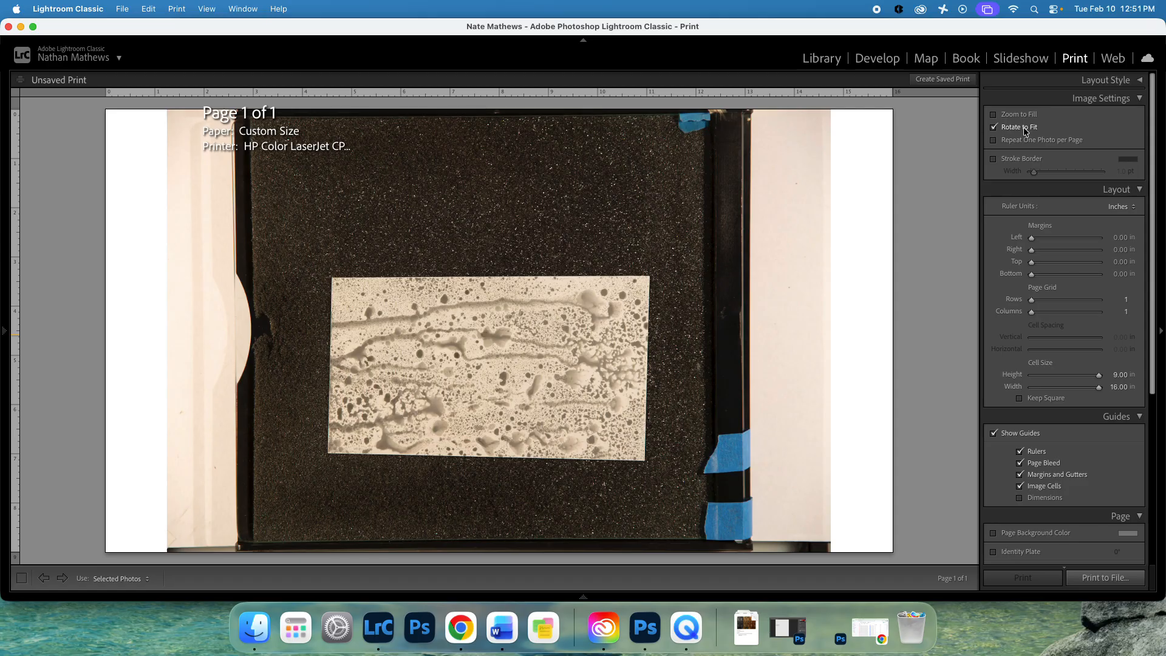
pyautogui.click(1025, 129)
pyautogui.click(1140, 100)
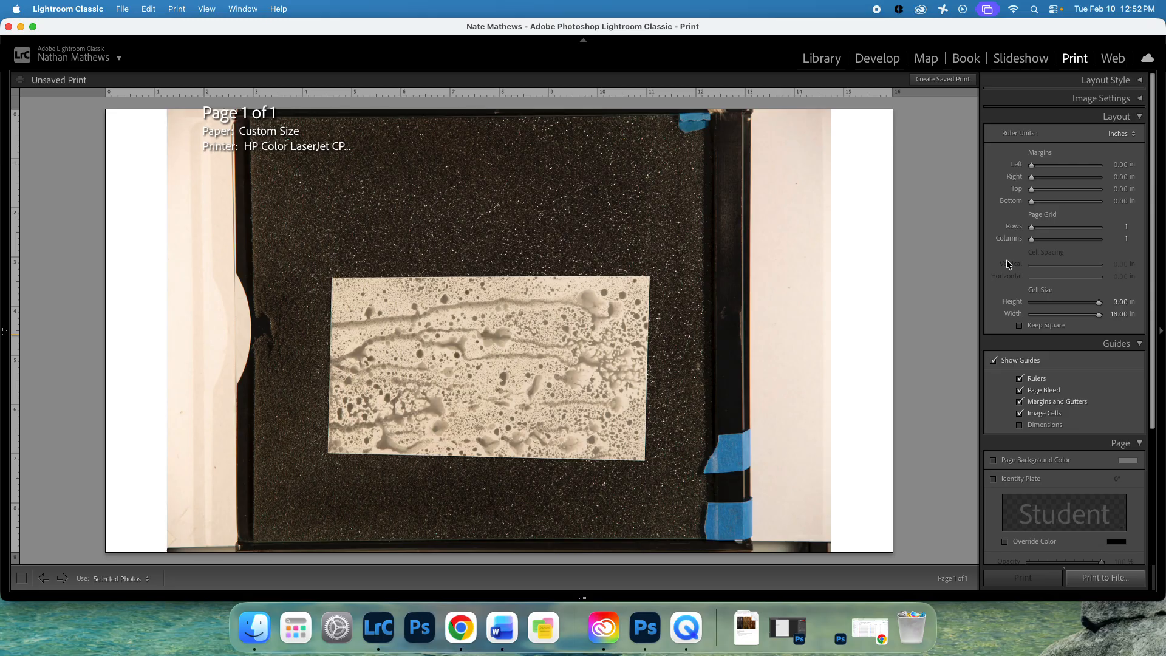
# Set the page grid to 3 rows and 4 columns.
pyautogui.click(1119, 226)
pyautogui.write('3')
pyautogui.press('Tab')
pyautogui.write('4')
pyautogui.press('Return')
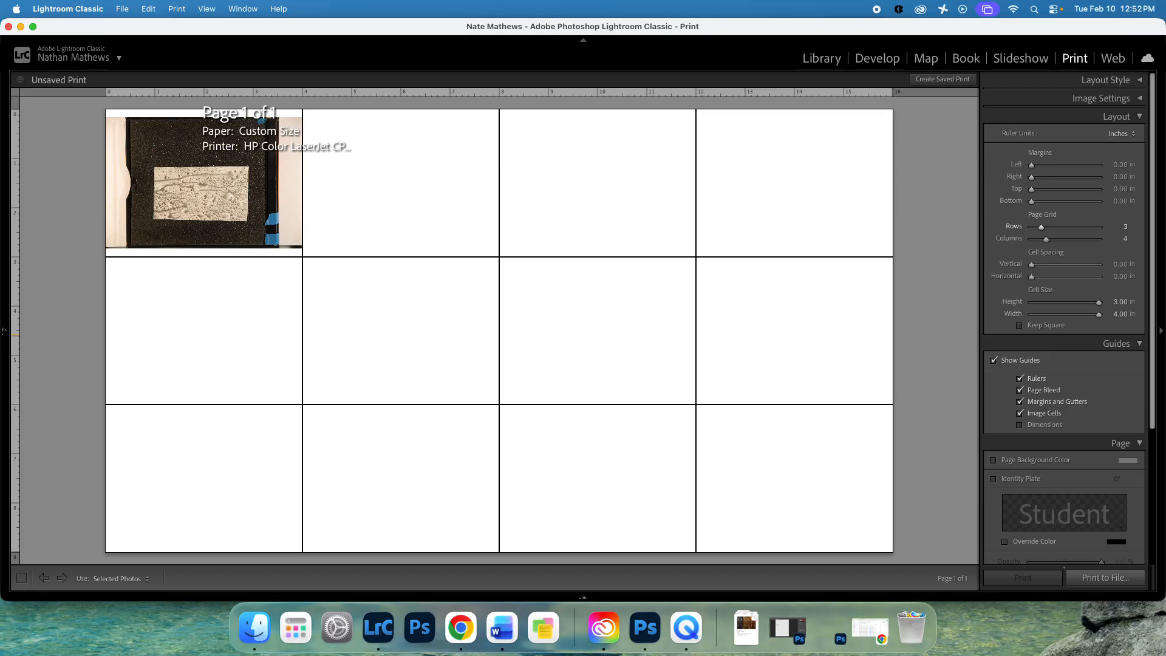
# Show the filmstrip and select all 12 photos to fill the grid.
pyautogui.click(584, 597)
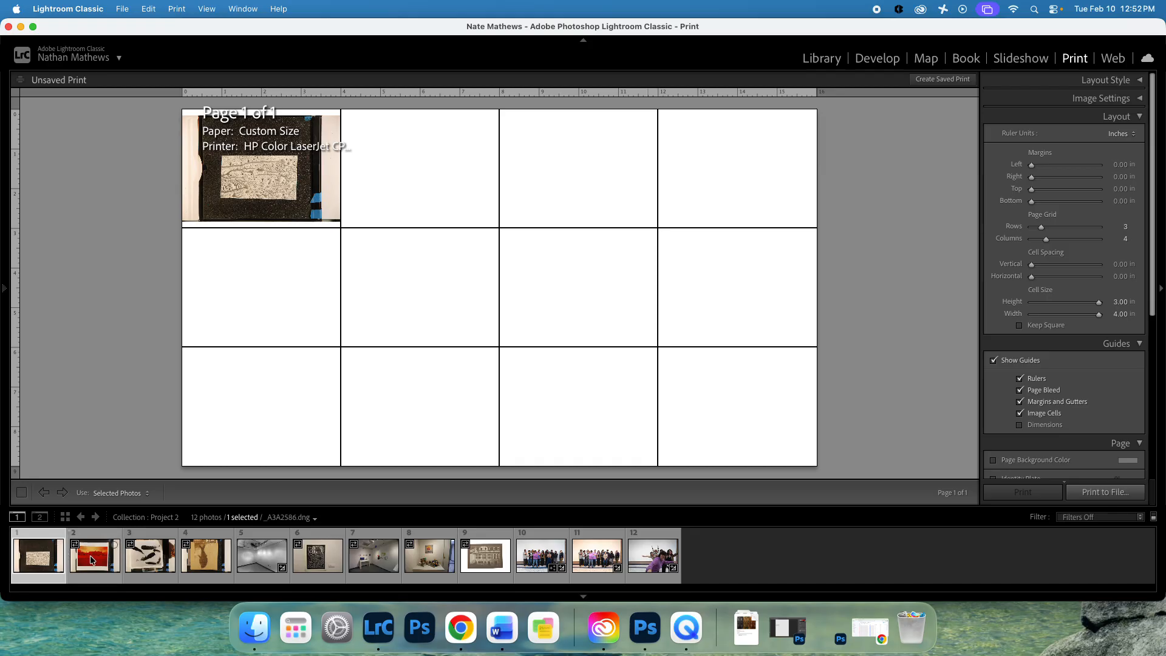
pyautogui.press('super+a')
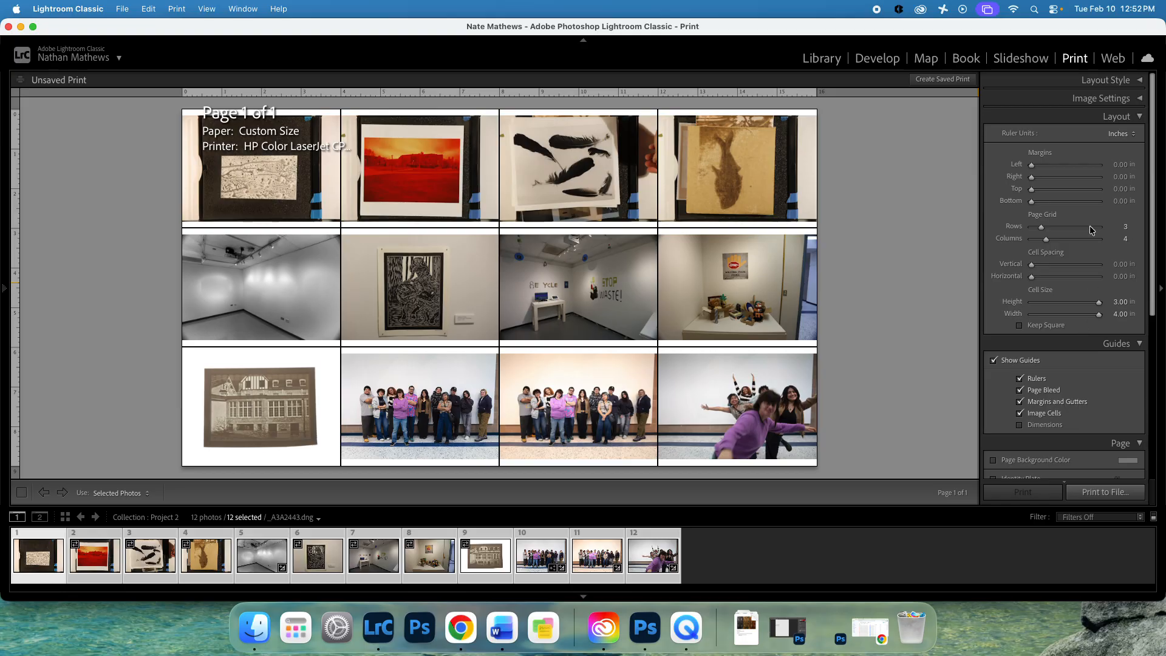
pyautogui.scroll(-2, 1083, 344)
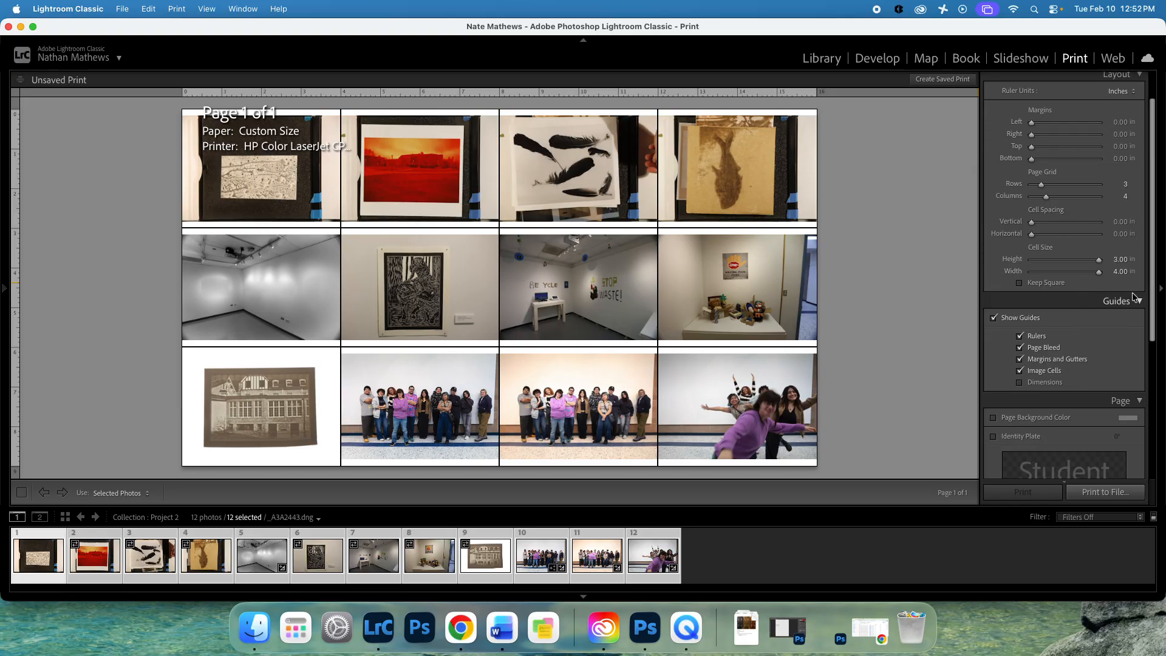
pyautogui.click(1029, 382)
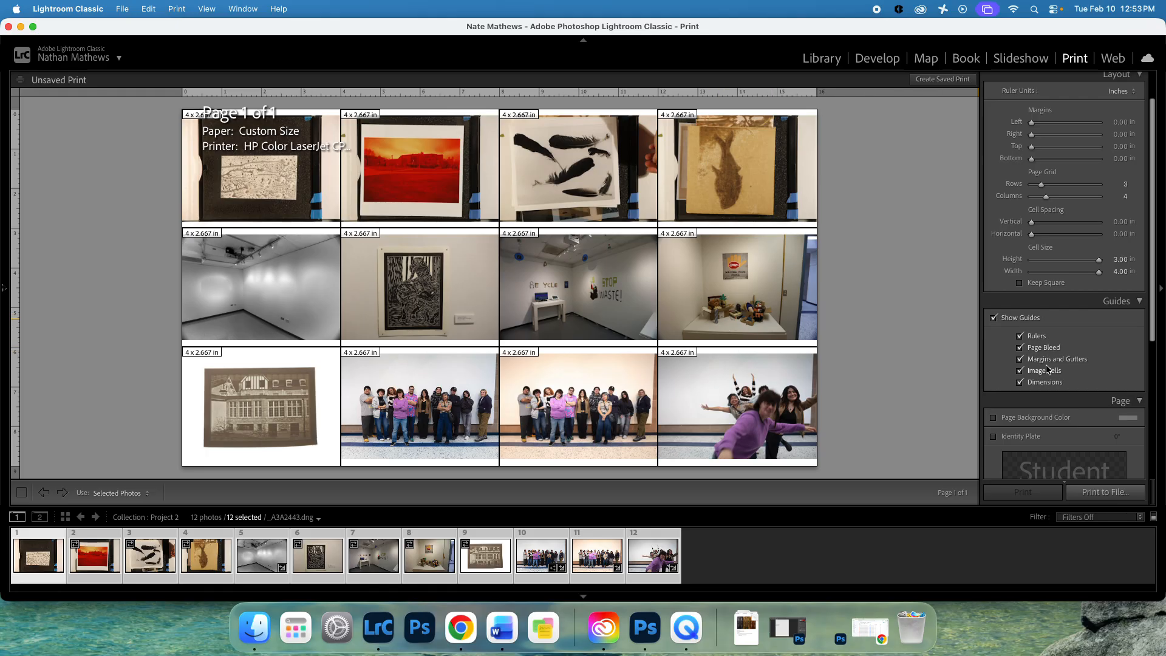
pyautogui.click(994, 319)
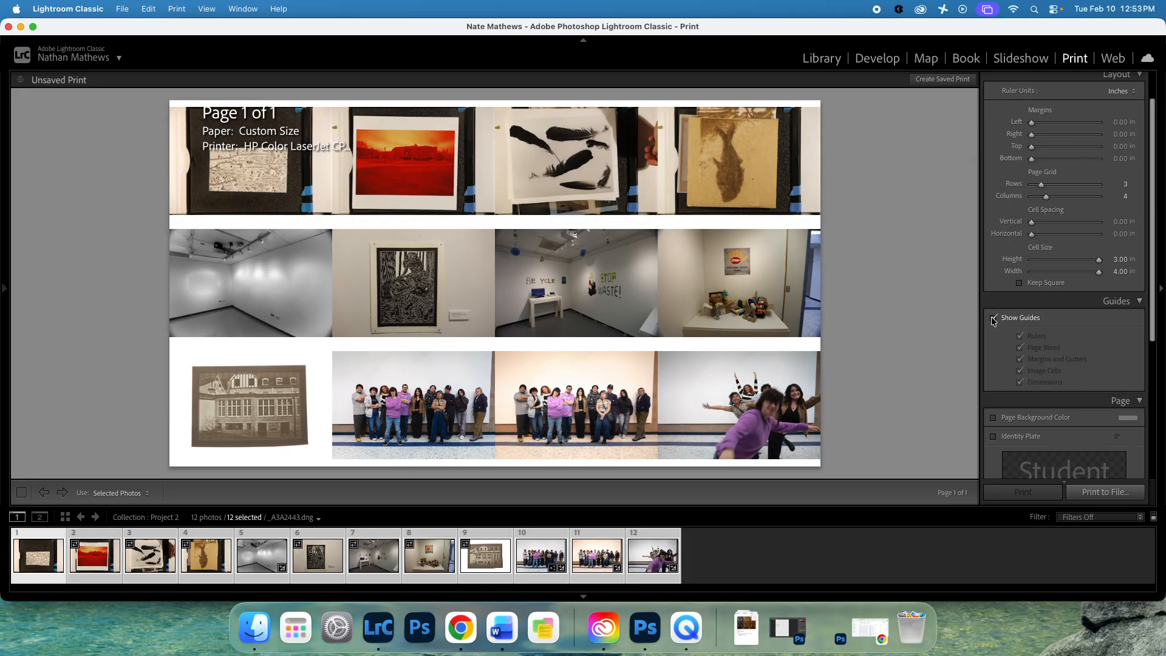
pyautogui.click(994, 318)
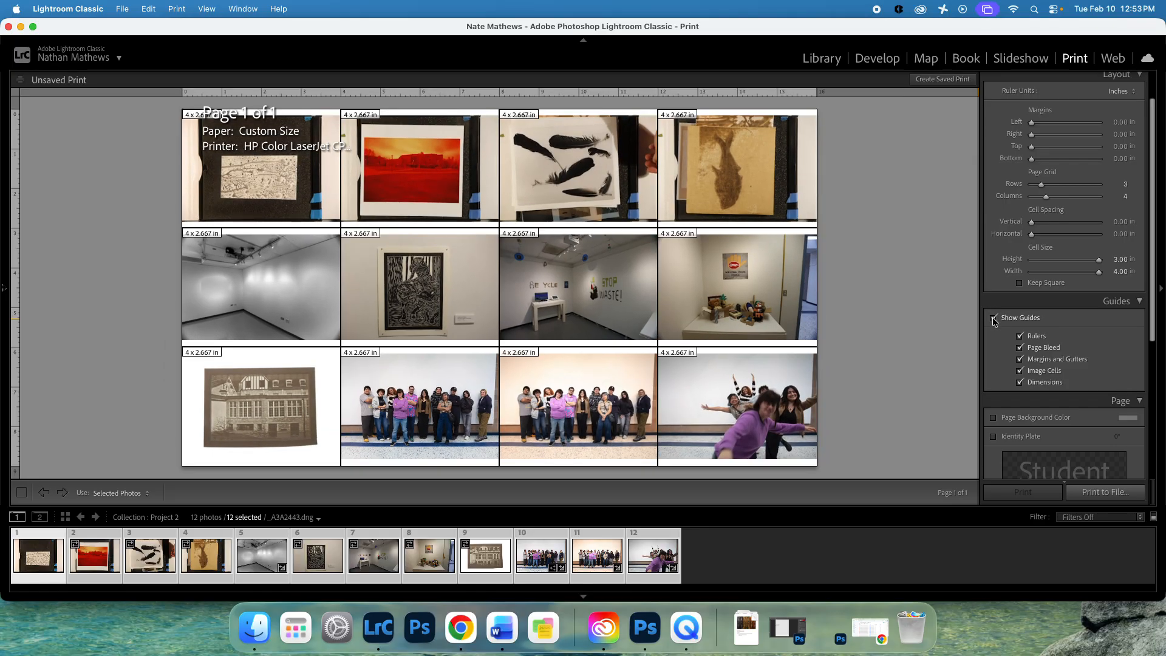
pyautogui.click(994, 318)
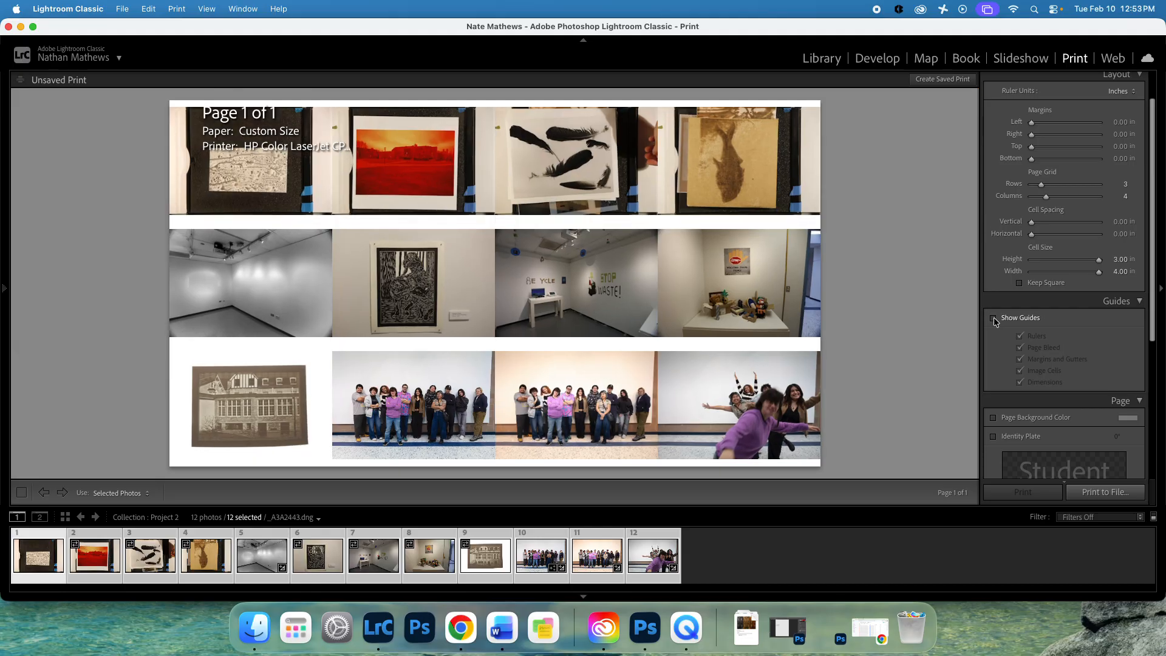
pyautogui.click(994, 318)
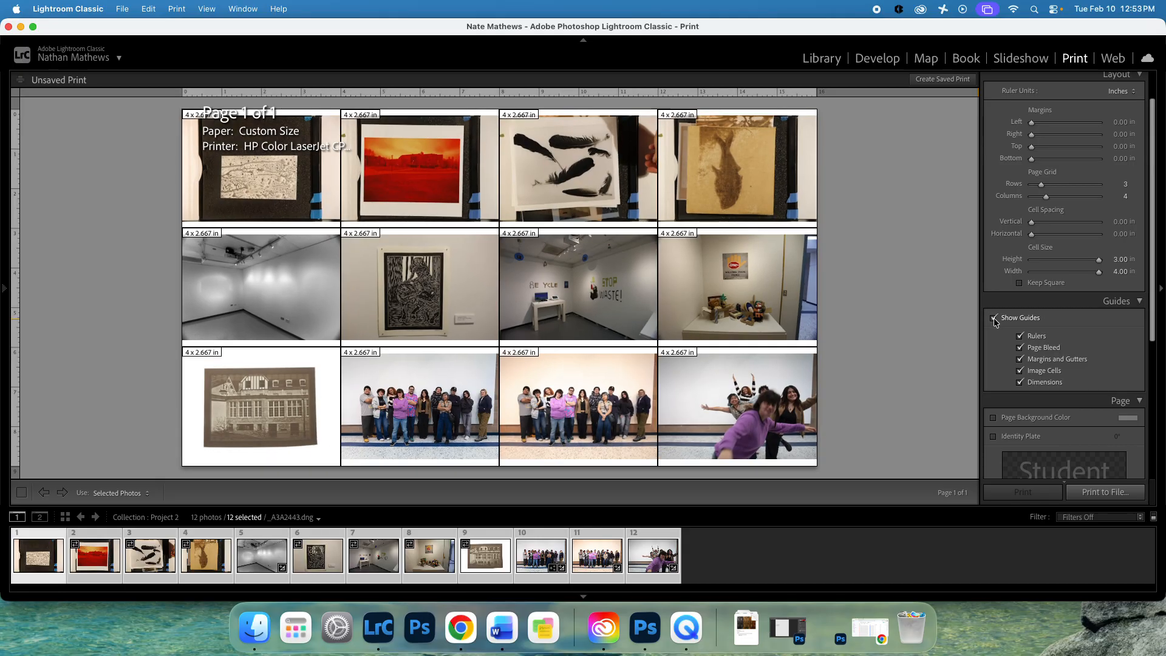
pyautogui.click(994, 318)
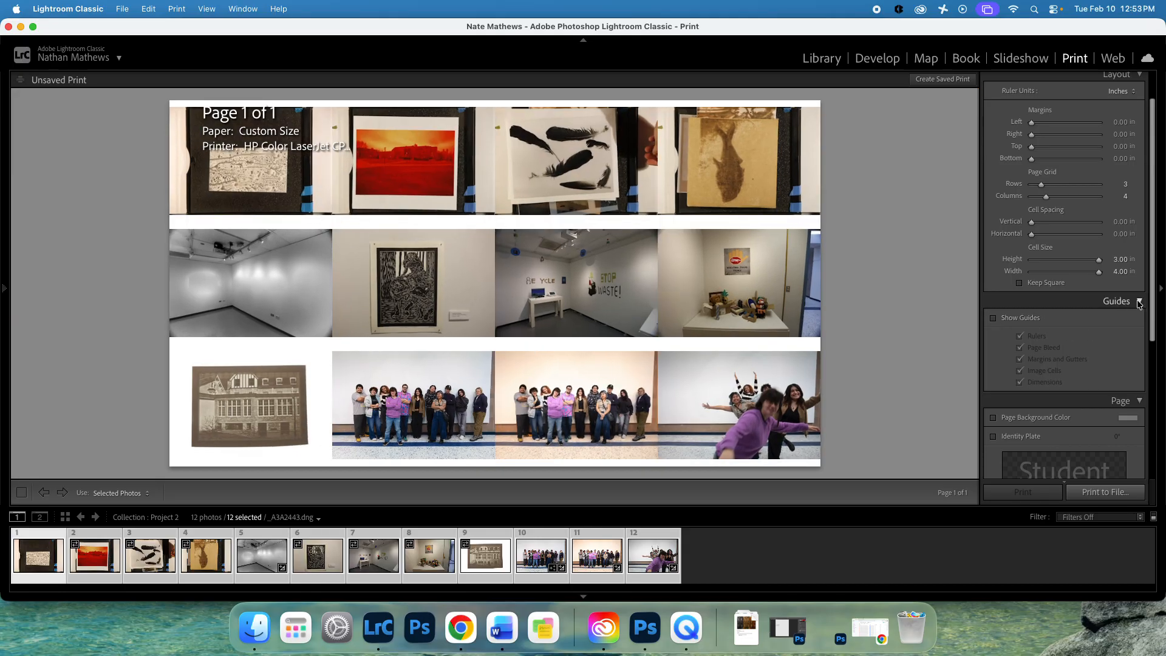
pyautogui.click(1138, 302)
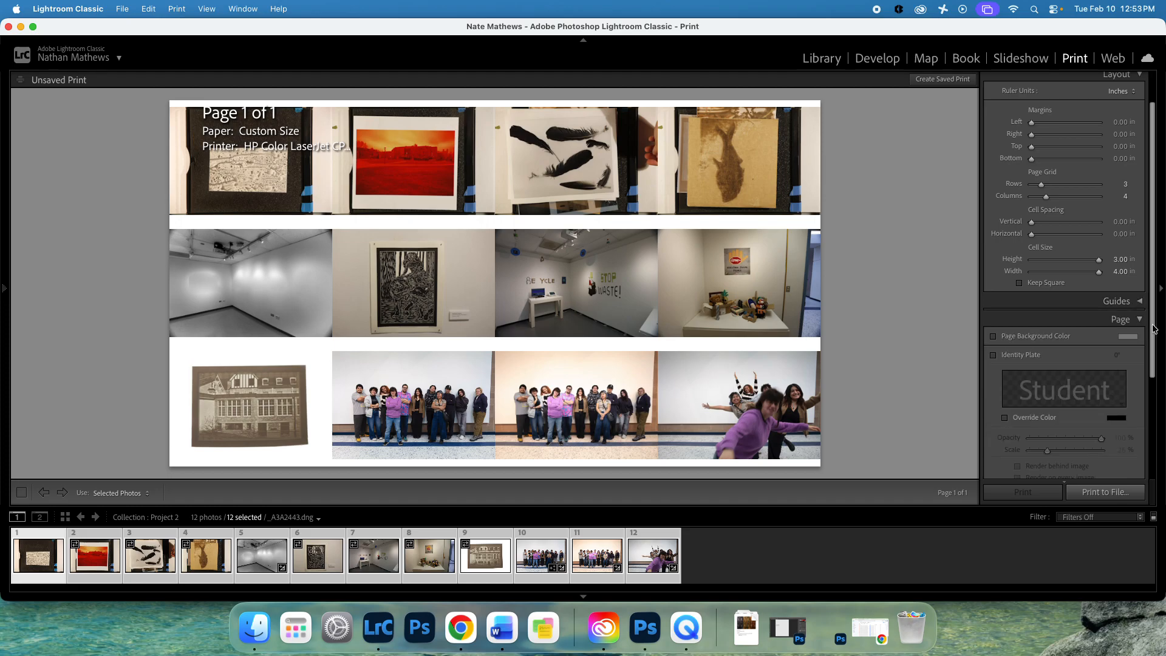
pyautogui.scroll(-1, 1155, 341)
pyautogui.scroll(-5, 1156, 341)
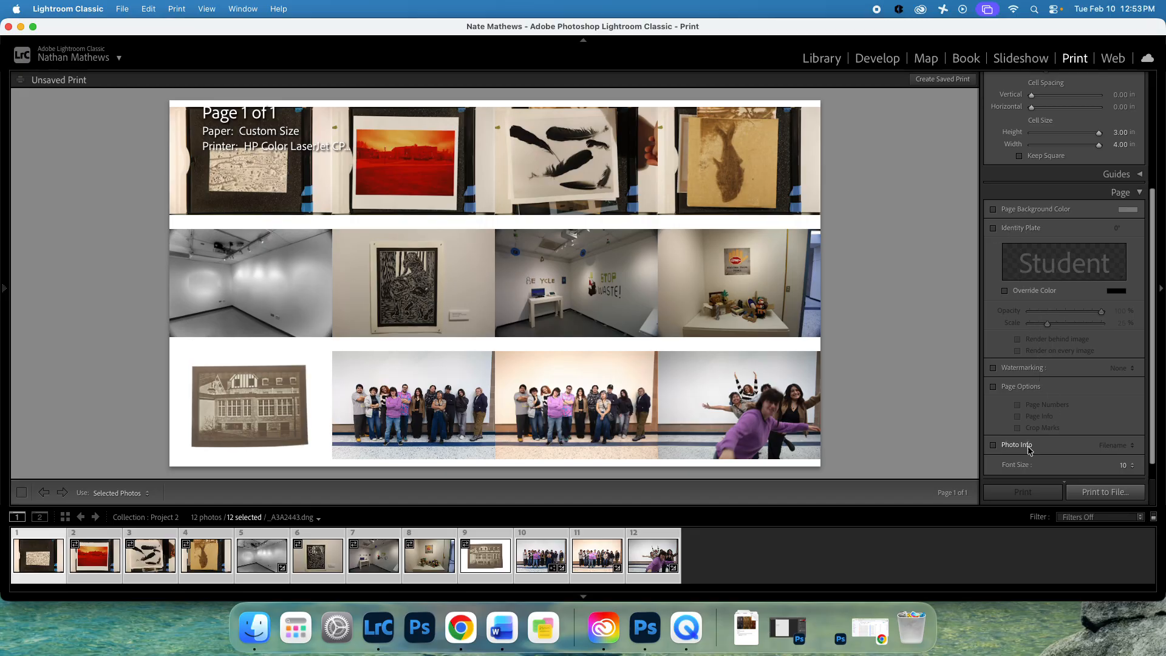
# Turn on Photo Info captions showing each photo's Filename.
pyautogui.click(1001, 447)
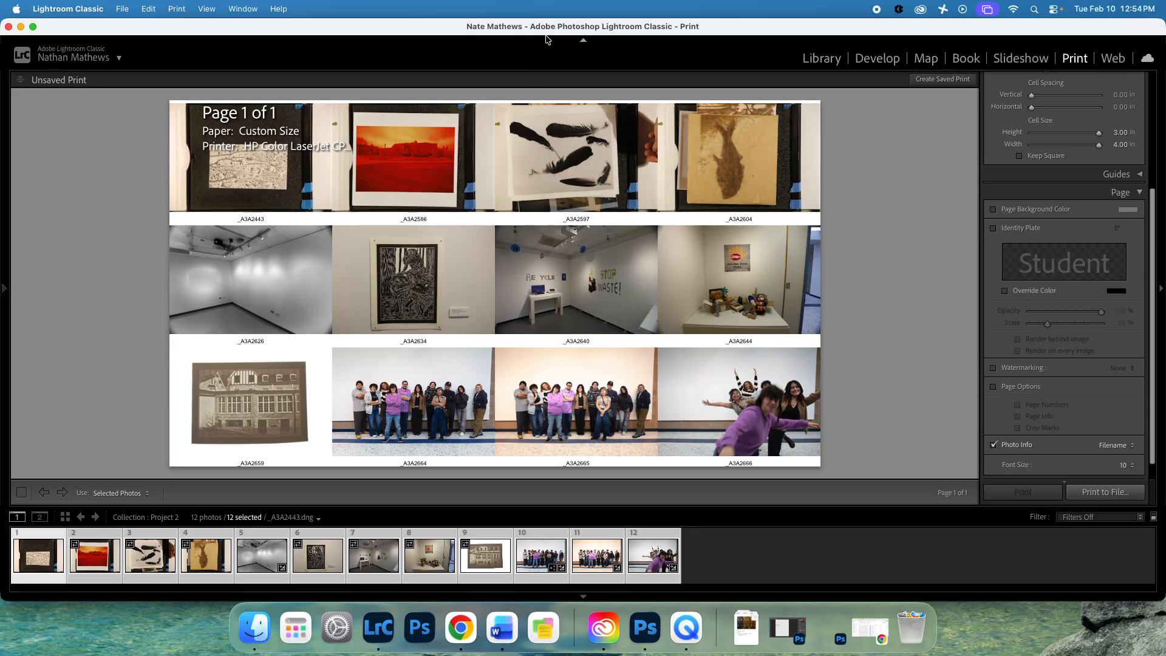
# Enable the identity plate and change its text to the student's first name.
pyautogui.click(993, 228)
pyautogui.moveTo(452, 294)
pyautogui.mouseDown()
pyautogui.moveTo(547, 294)
pyautogui.moveTo(453, 290)
pyautogui.mouseUp()
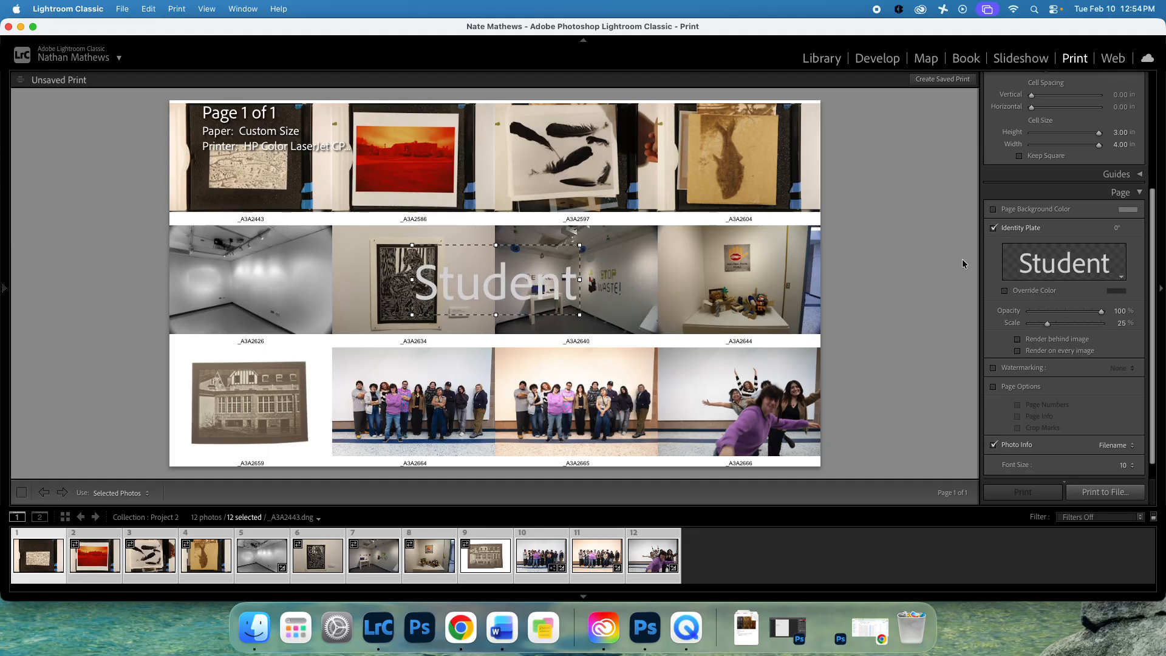
pyautogui.click(1105, 261)
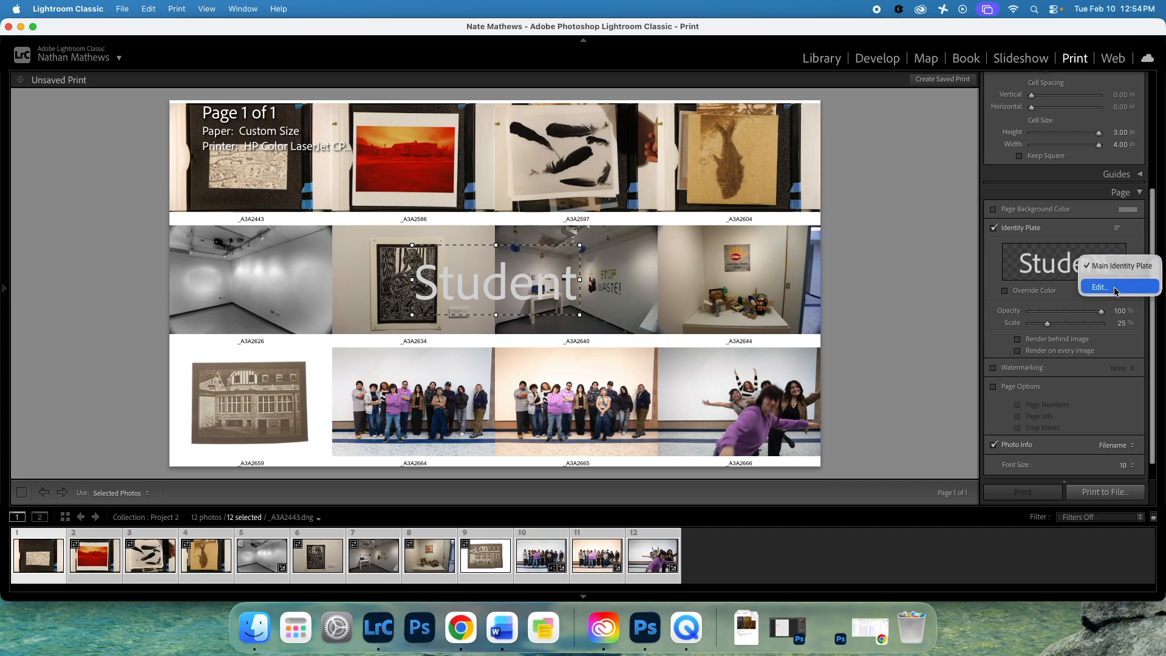
pyautogui.click(1111, 287)
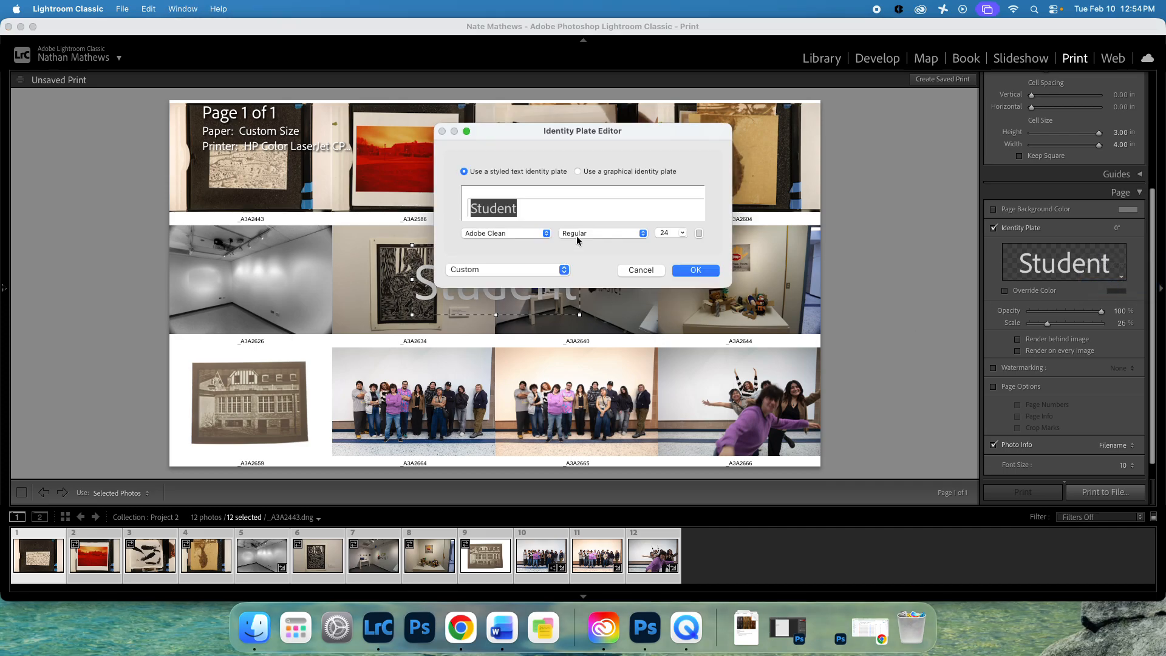
pyautogui.write('Nate')
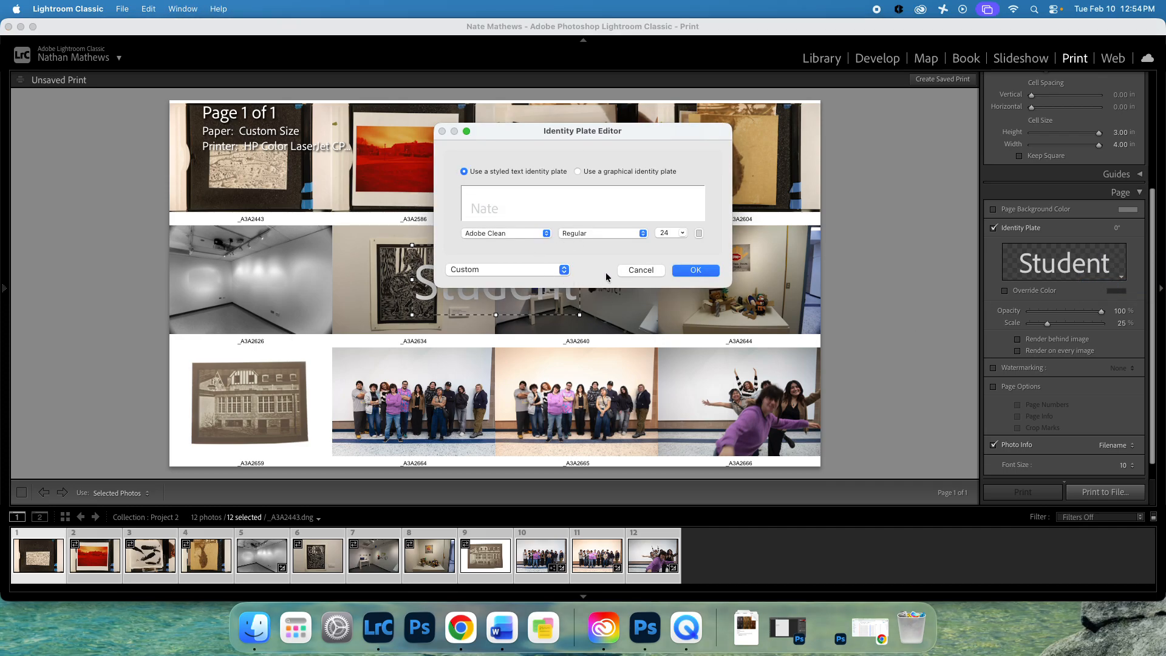
pyautogui.click(696, 269)
# Scale the identity plate to 9%, fade it to 34% opacity, and position it near centre.
pyautogui.moveTo(528, 303); pyautogui.dragTo(551, 356)
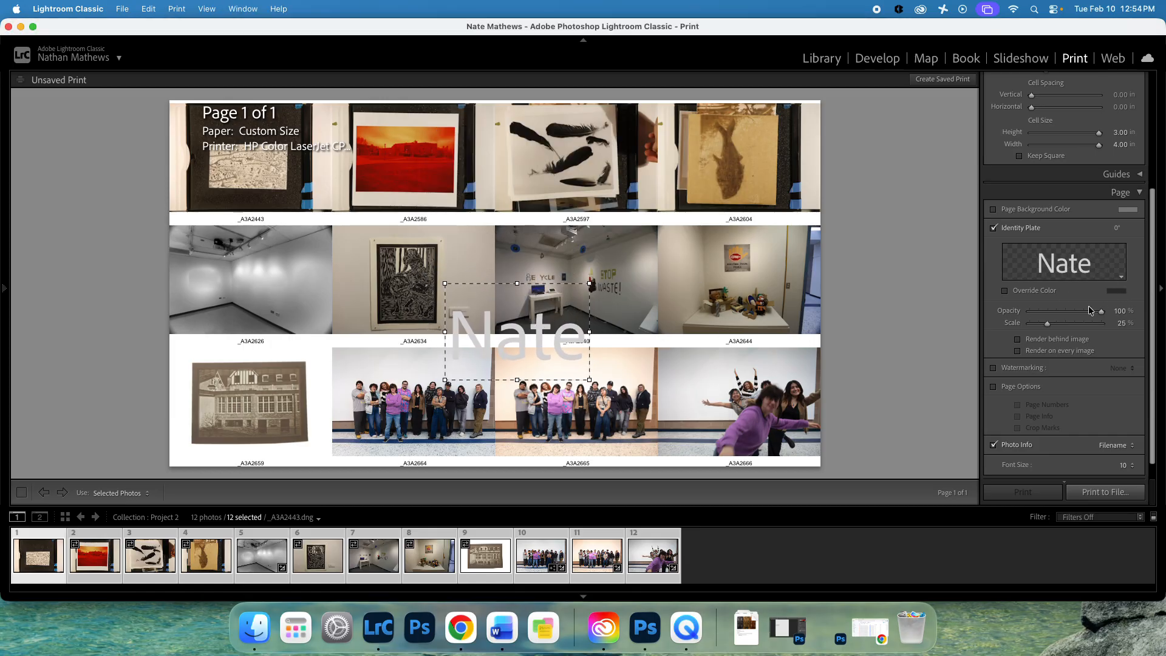
pyautogui.moveTo(1048, 323); pyautogui.dragTo(1032, 330)
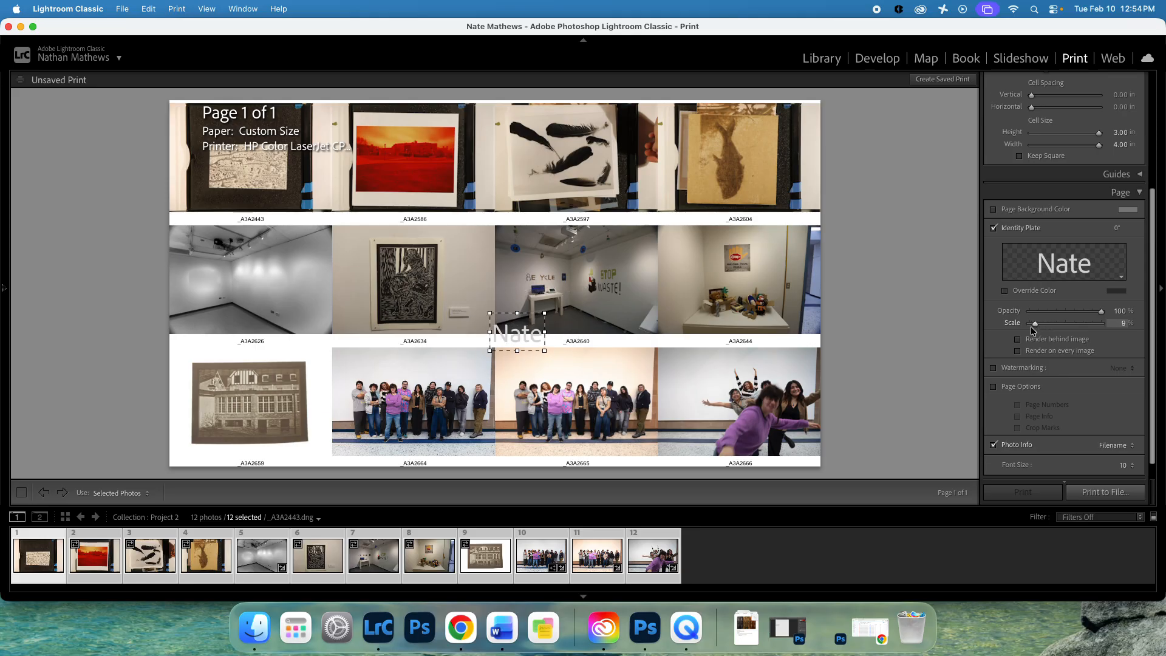
pyautogui.moveTo(522, 336); pyautogui.dragTo(512, 342)
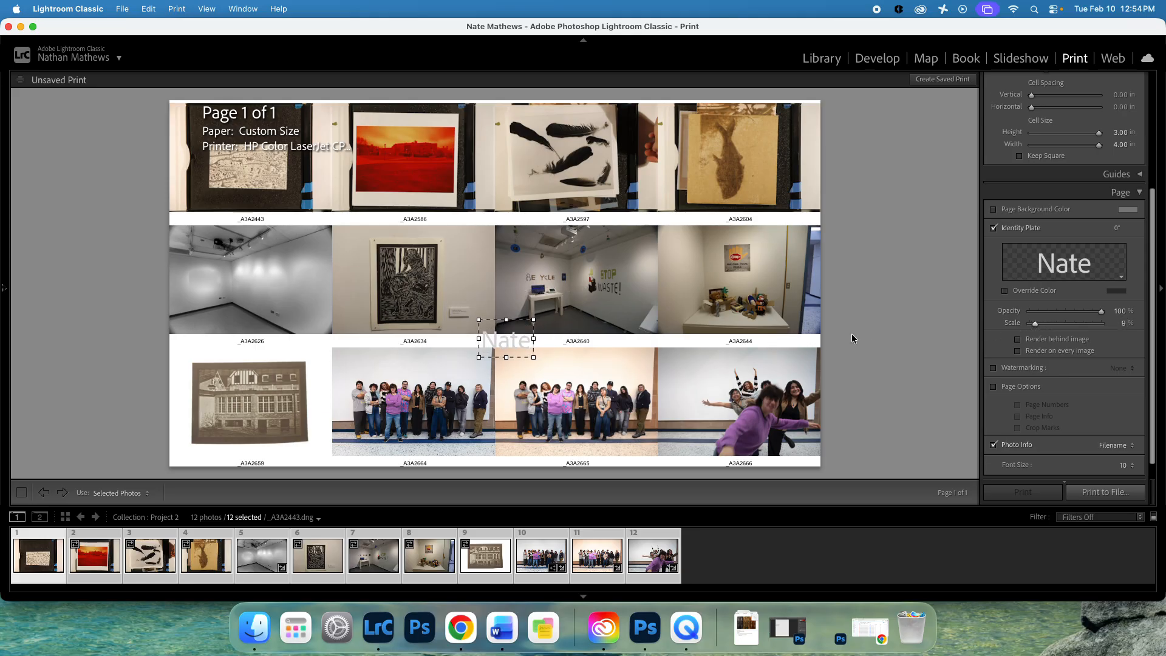
pyautogui.click(1086, 311)
pyautogui.moveTo(1061, 311); pyautogui.dragTo(1054, 312)
pyautogui.moveTo(507, 339)
pyautogui.mouseDown()
pyautogui.moveTo(509, 315)
pyautogui.moveTo(505, 331)
pyautogui.moveTo(493, 322)
pyautogui.moveTo(497, 338)
pyautogui.moveTo(512, 317)
pyautogui.moveTo(499, 337)
pyautogui.mouseUp()
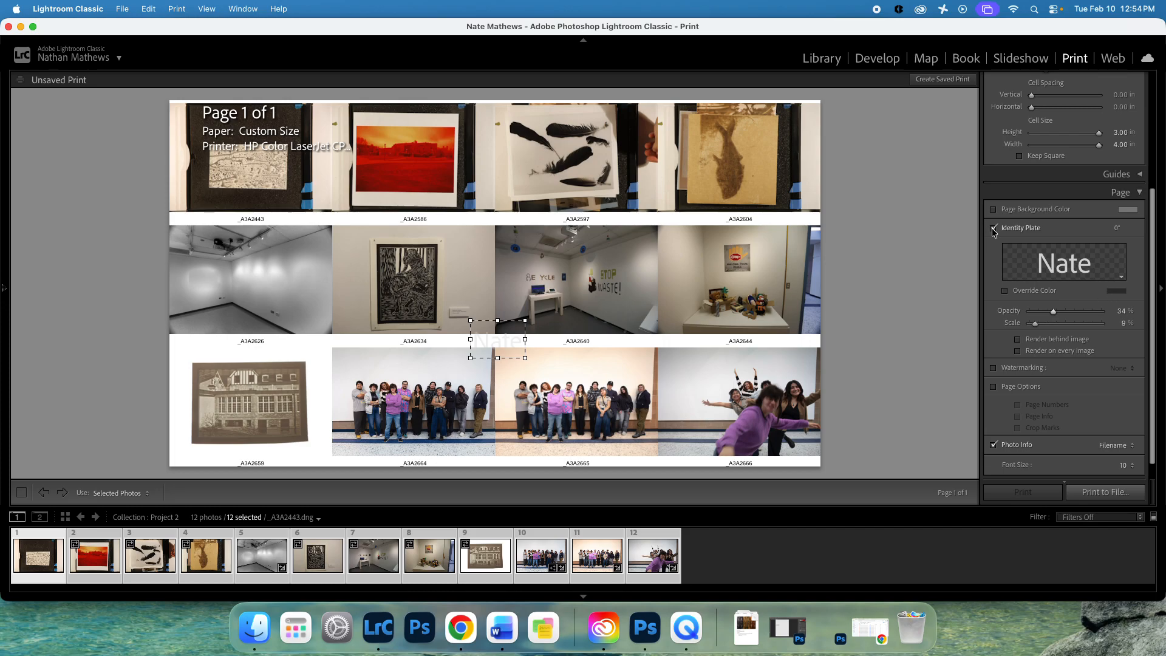
pyautogui.scroll(-1, 1086, 322)
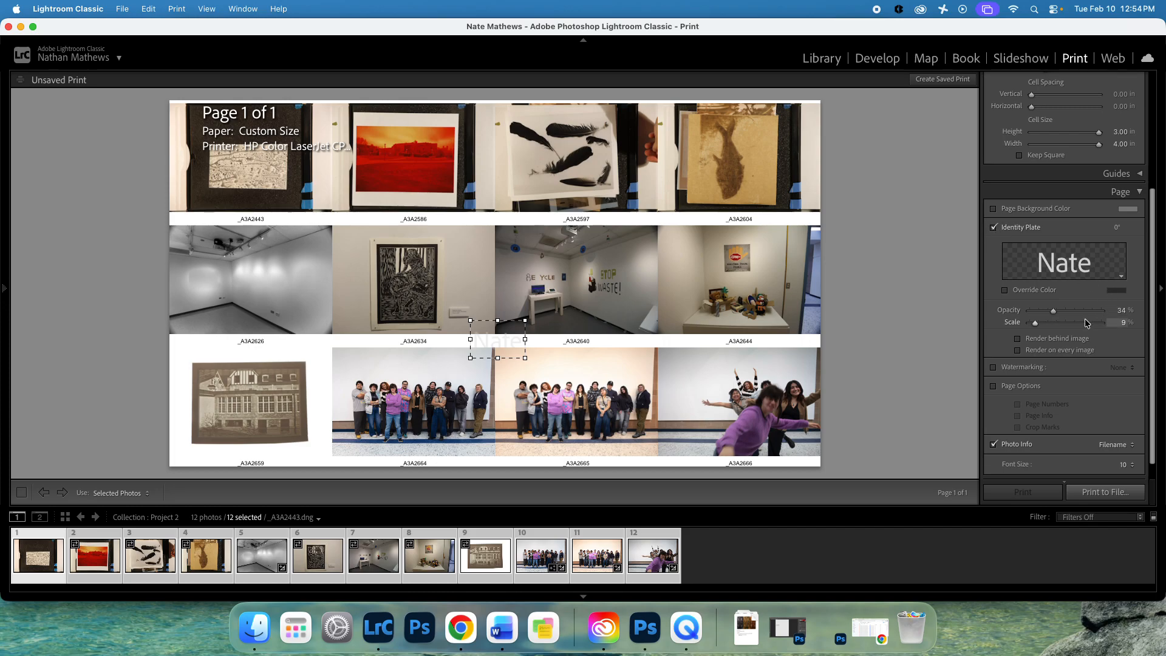
pyautogui.scroll(6, 1085, 318)
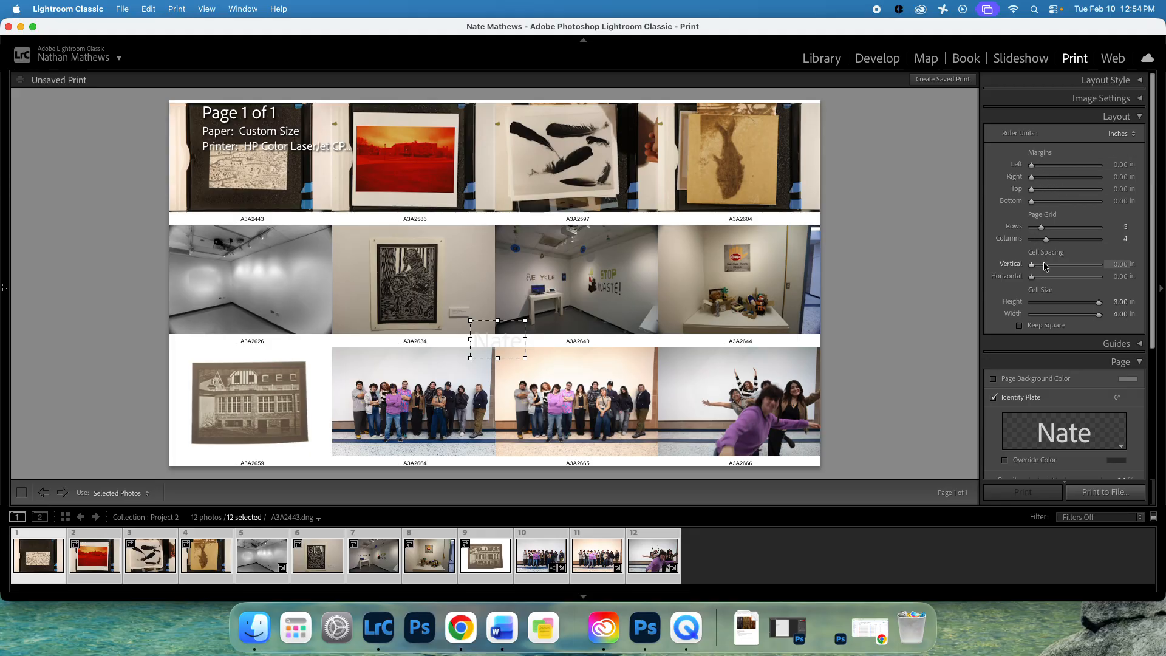
# Try a 1 in left page margin, then reset it to 0.
pyautogui.click(1122, 164)
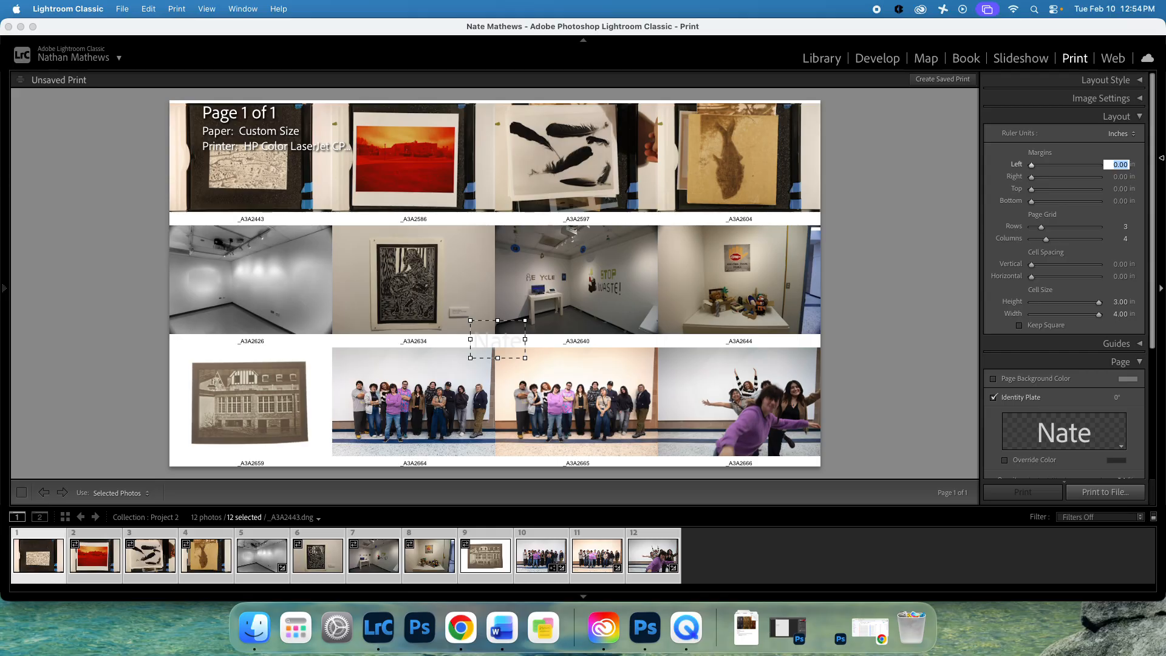
pyautogui.write('1')
pyautogui.press('Return')
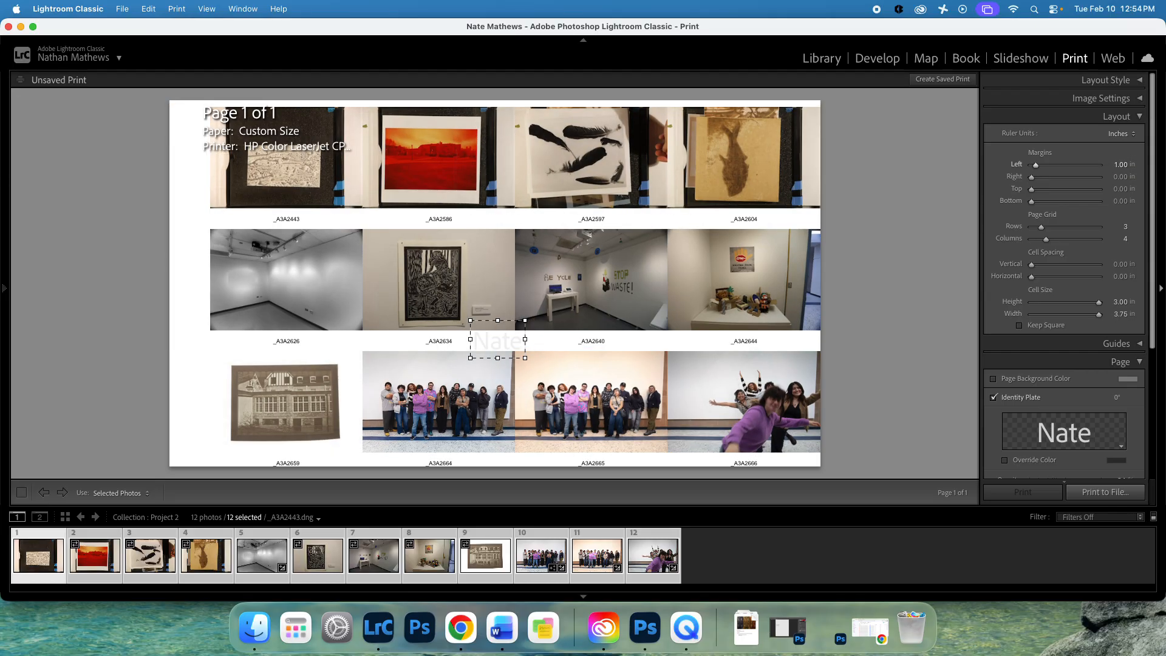
pyautogui.click(1121, 164)
pyautogui.write('0')
pyautogui.press('Return')
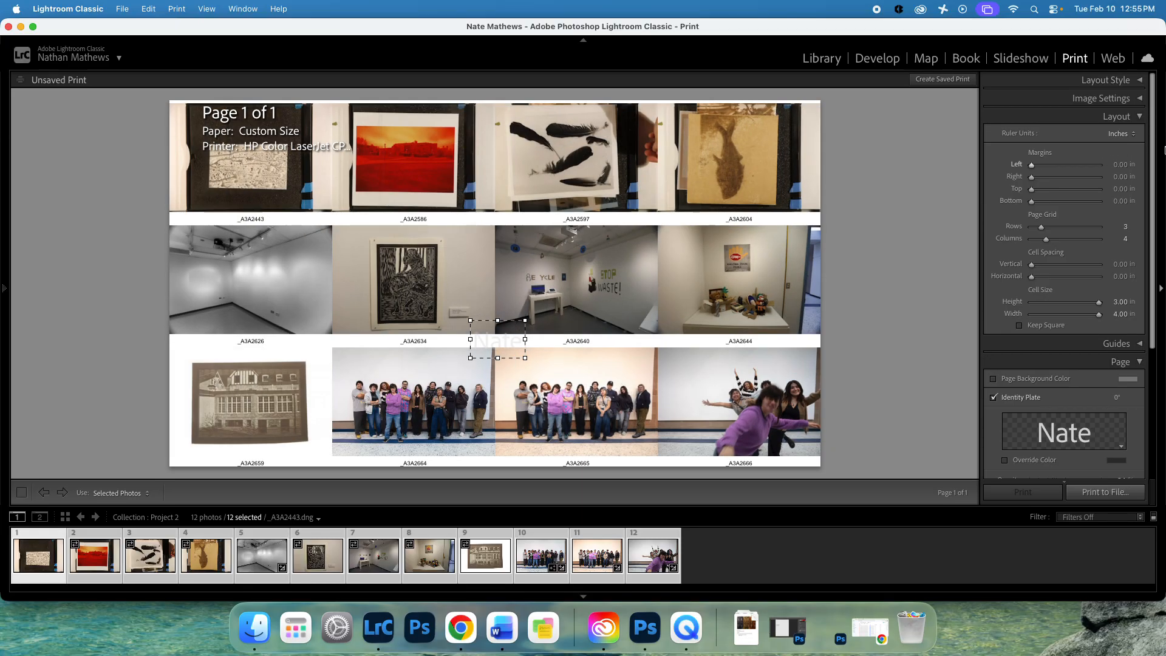
# Set both vertical and horizontal cell spacing to 0.25 in.
pyautogui.click(1118, 264)
pyautogui.press('BackSpace')
pyautogui.write('.25')
pyautogui.press('Return')
pyautogui.click(1123, 276)
pyautogui.press('BackSpace')
pyautogui.write('.25')
pyautogui.press('Return')
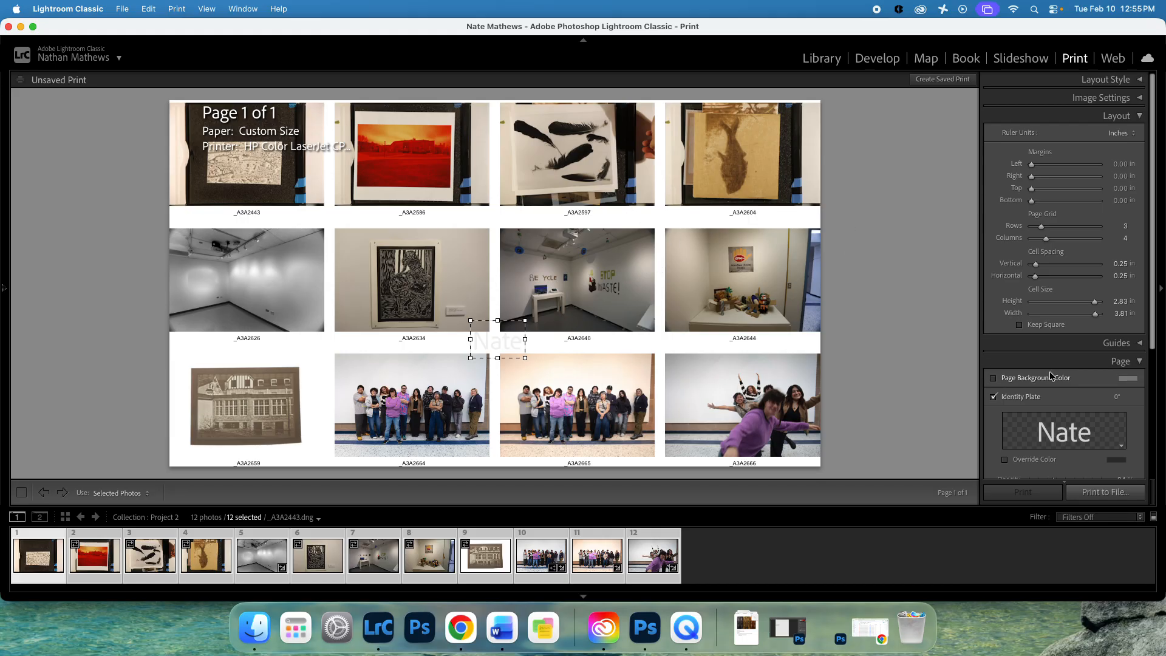
pyautogui.scroll(-1, 1050, 371)
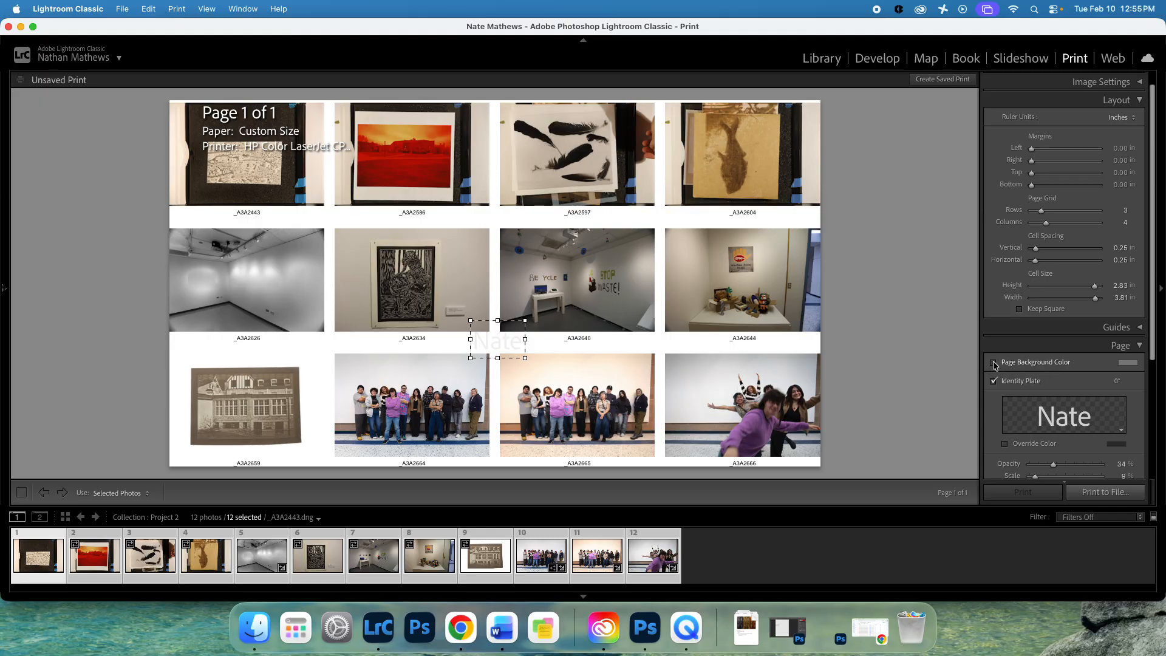
# Turn on Page Background Color and try several grey and black swatches.
pyautogui.click(994, 363)
pyautogui.click(1128, 364)
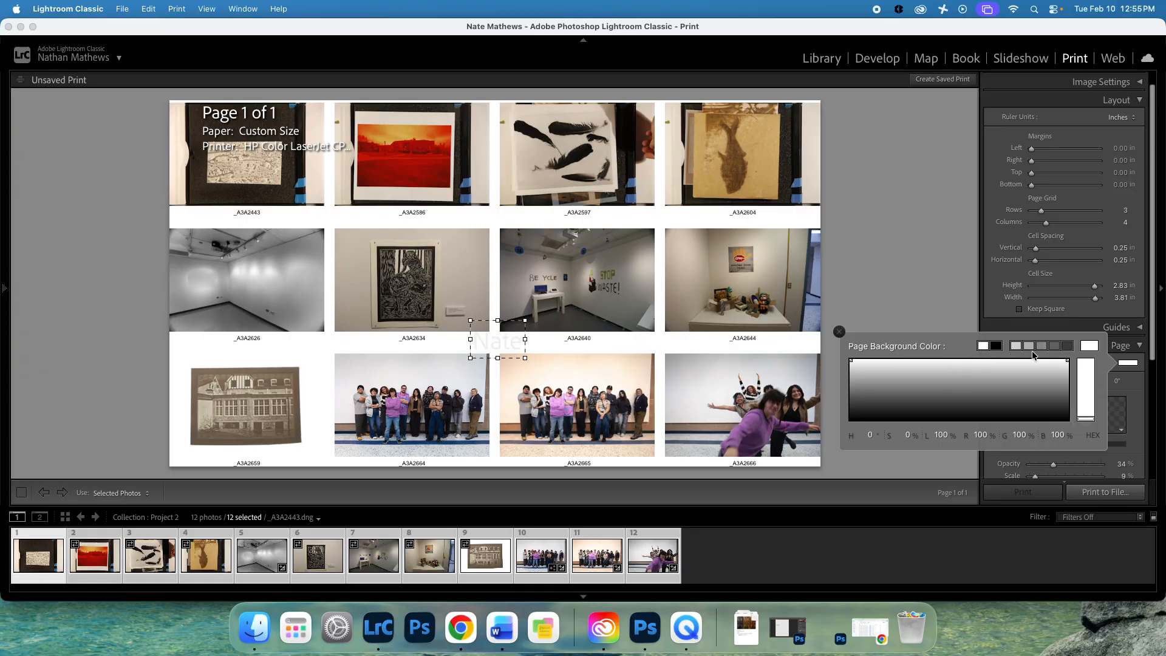
pyautogui.click(1041, 345)
pyautogui.click(1068, 346)
pyautogui.click(1069, 343)
pyautogui.click(997, 346)
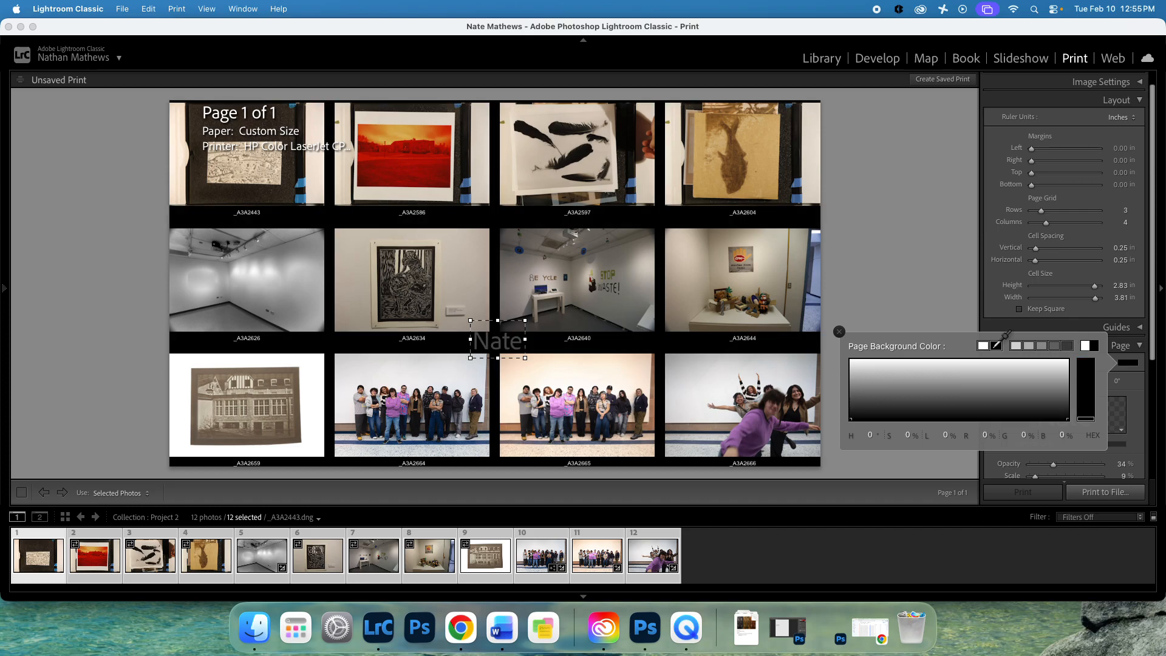
pyautogui.click(1028, 346)
pyautogui.click(1042, 345)
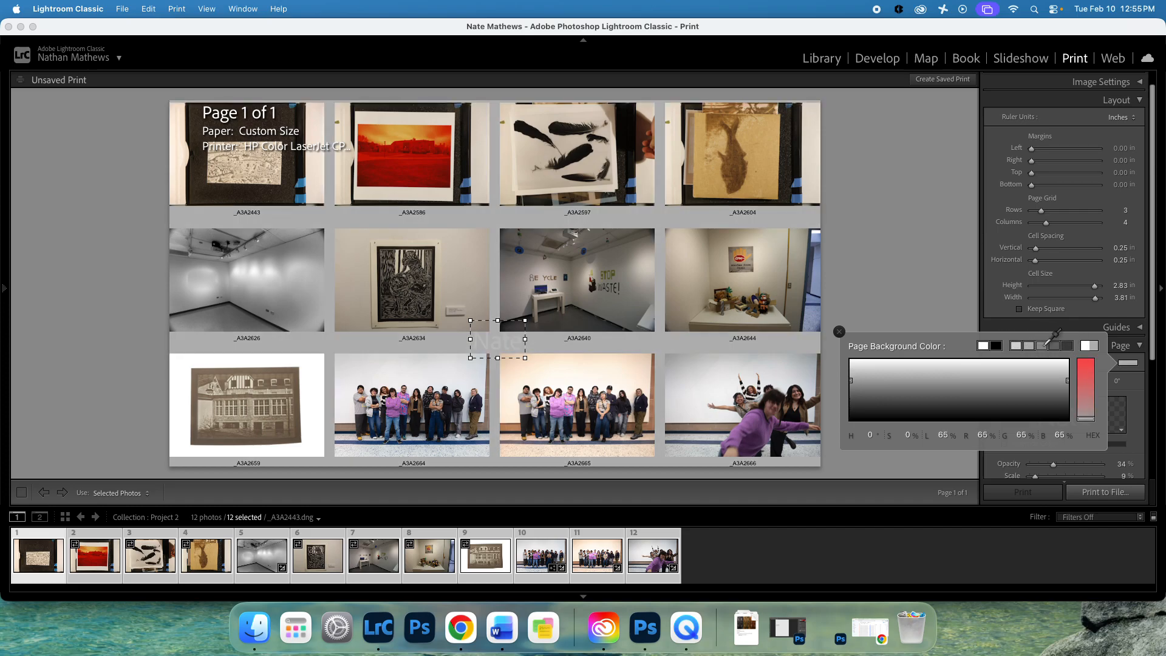
# Settle on a 35% grey page background and close the colour picker.
pyautogui.click(1054, 346)
pyautogui.click(1067, 345)
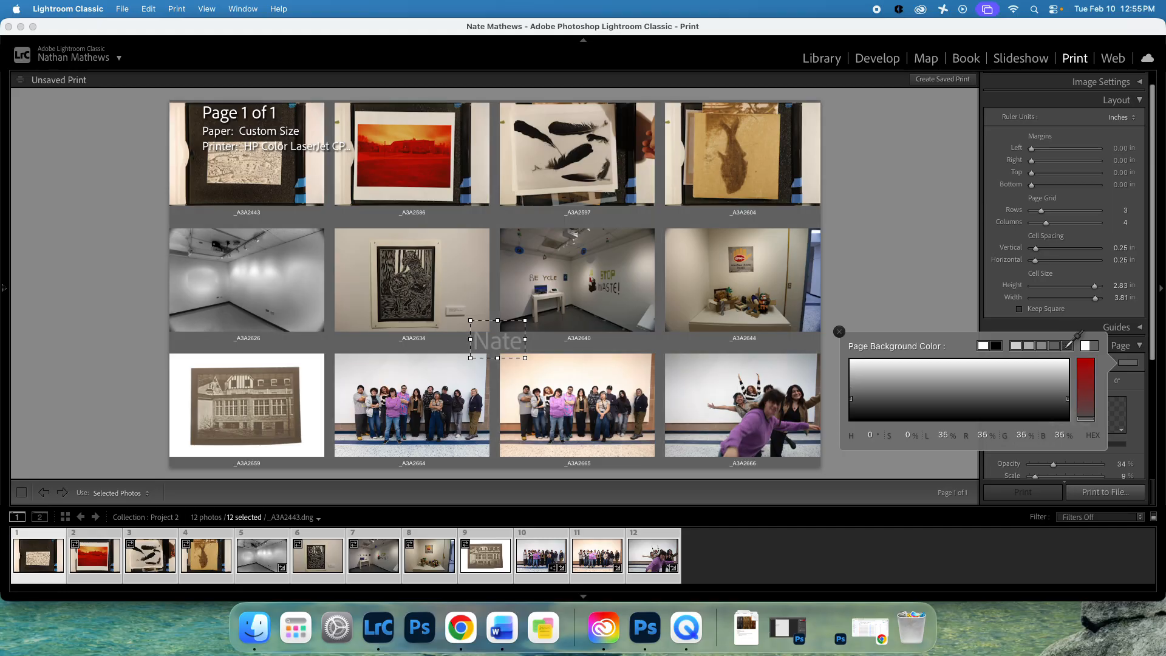
pyautogui.click(1067, 345)
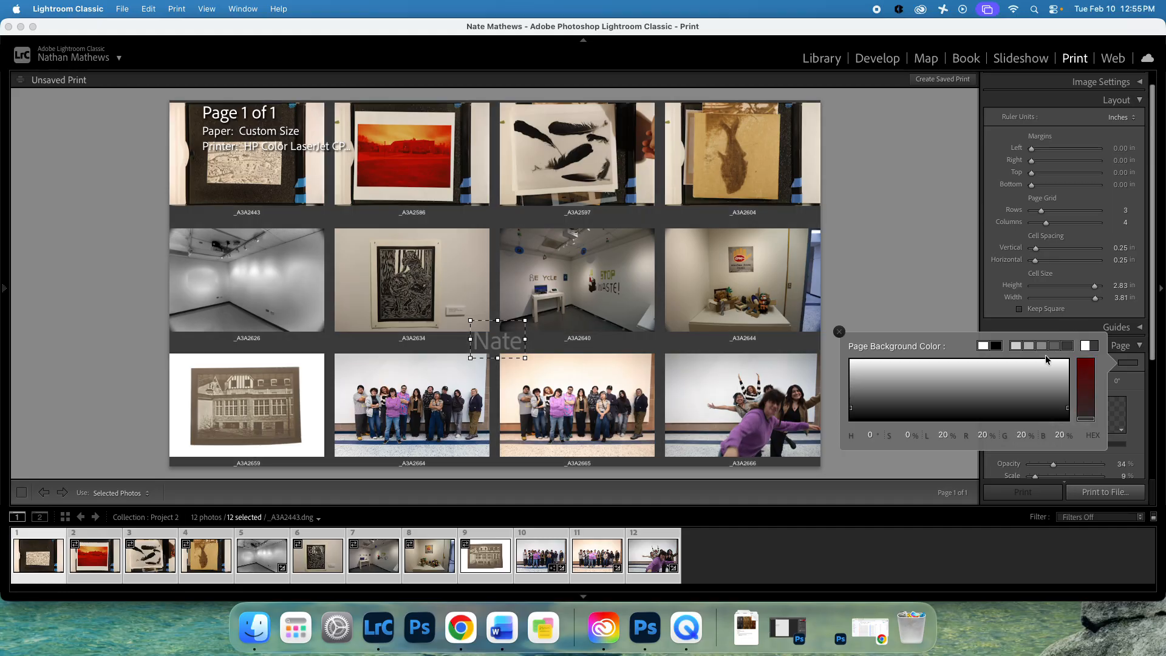
pyautogui.click(997, 346)
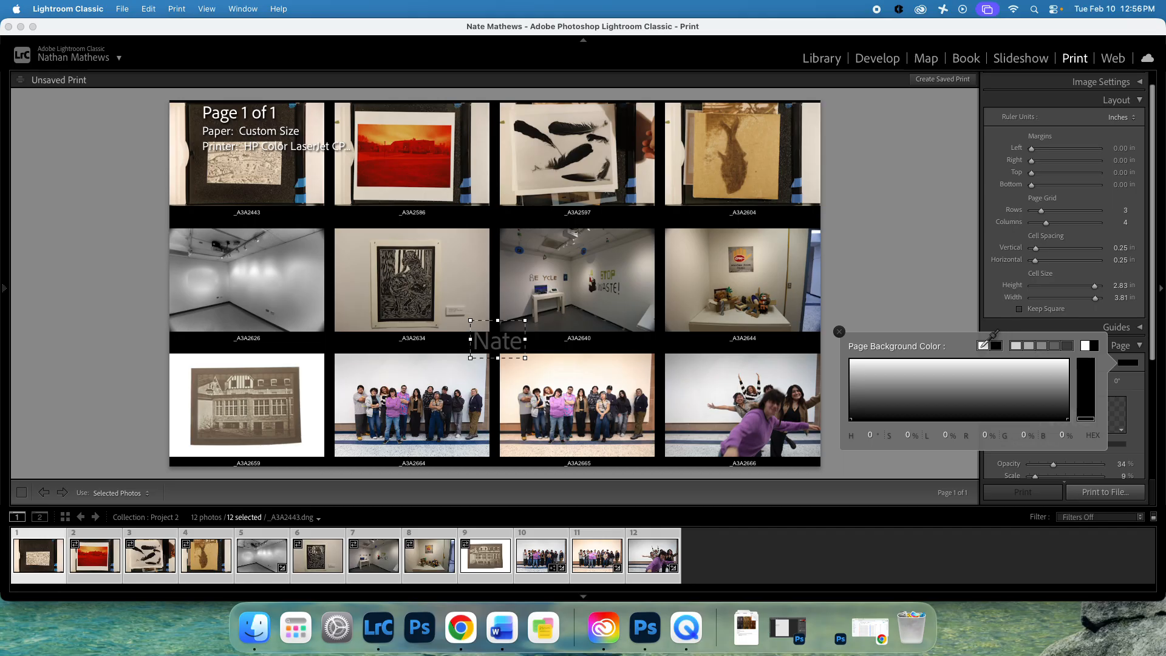
pyautogui.click(1054, 345)
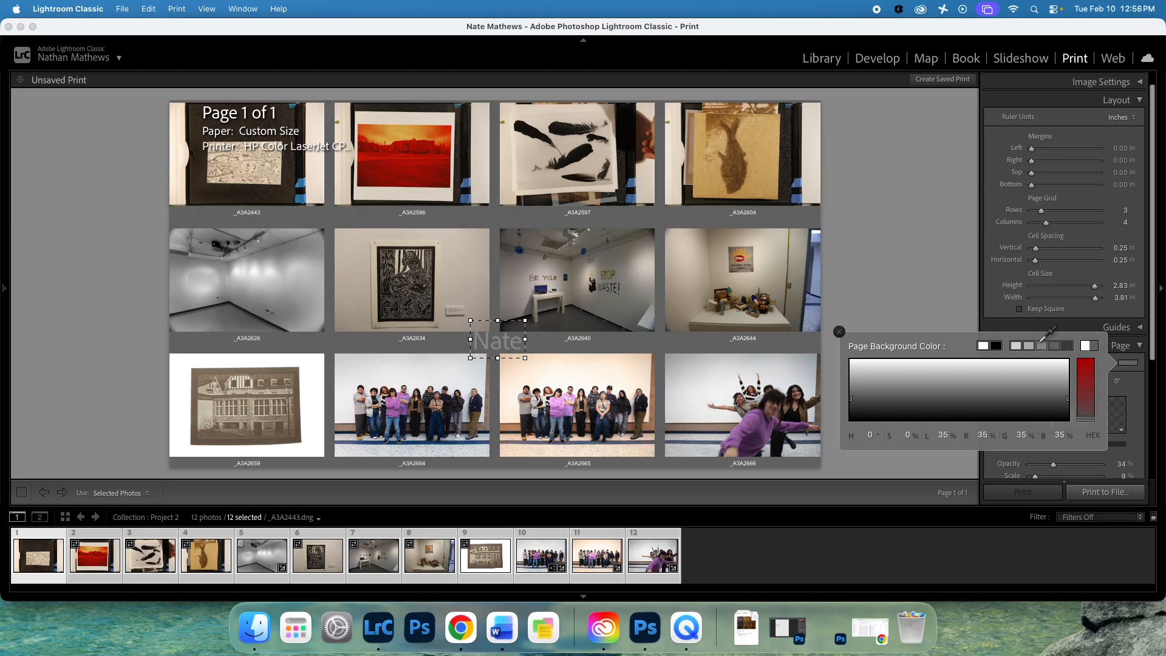
pyautogui.click(840, 333)
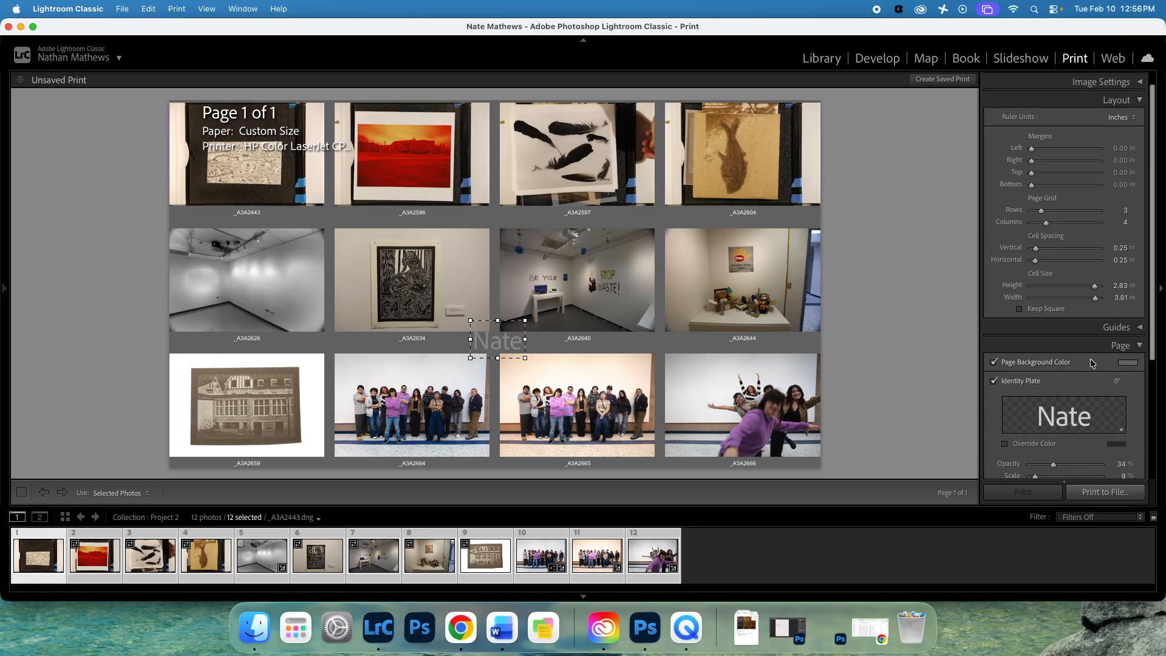
pyautogui.scroll(-5, 1073, 392)
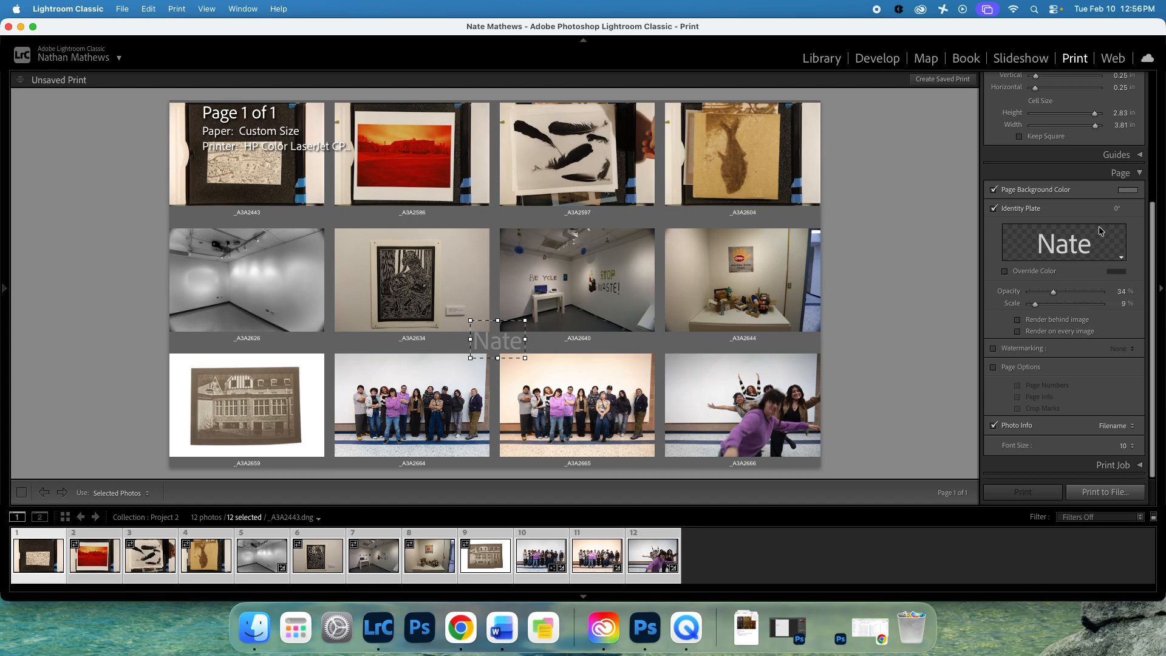
# Collapse the Layout and Page panels, start Print to File, and browse to the Lightroom library folder.
pyautogui.click(1139, 173)
pyautogui.click(1139, 116)
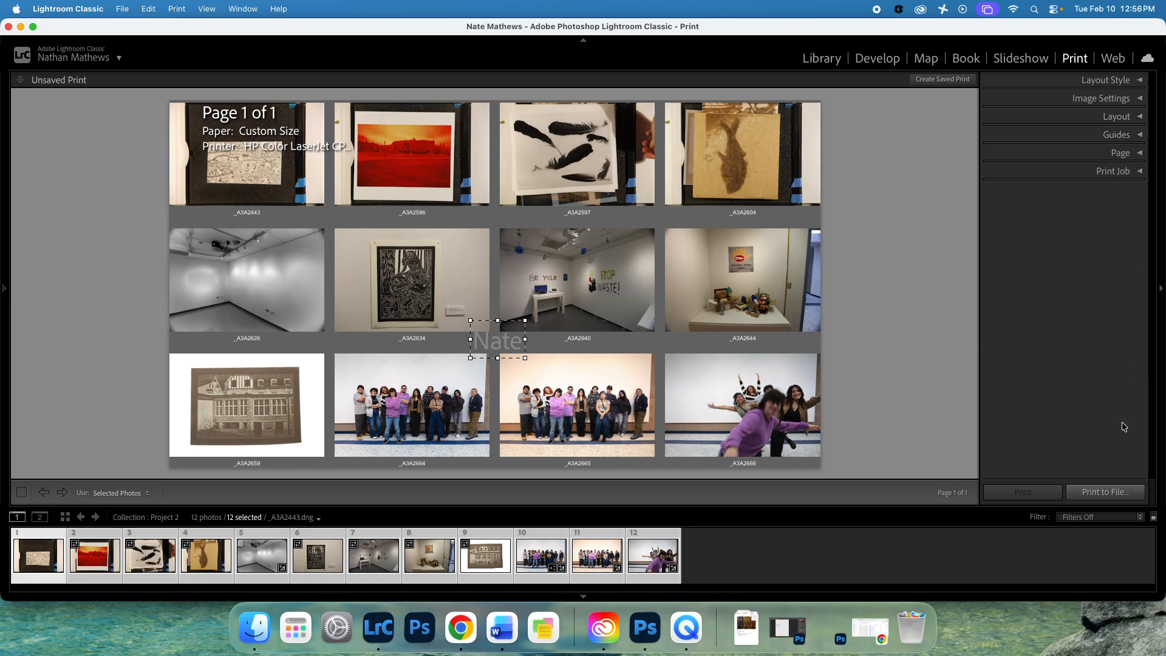
pyautogui.click(1117, 494)
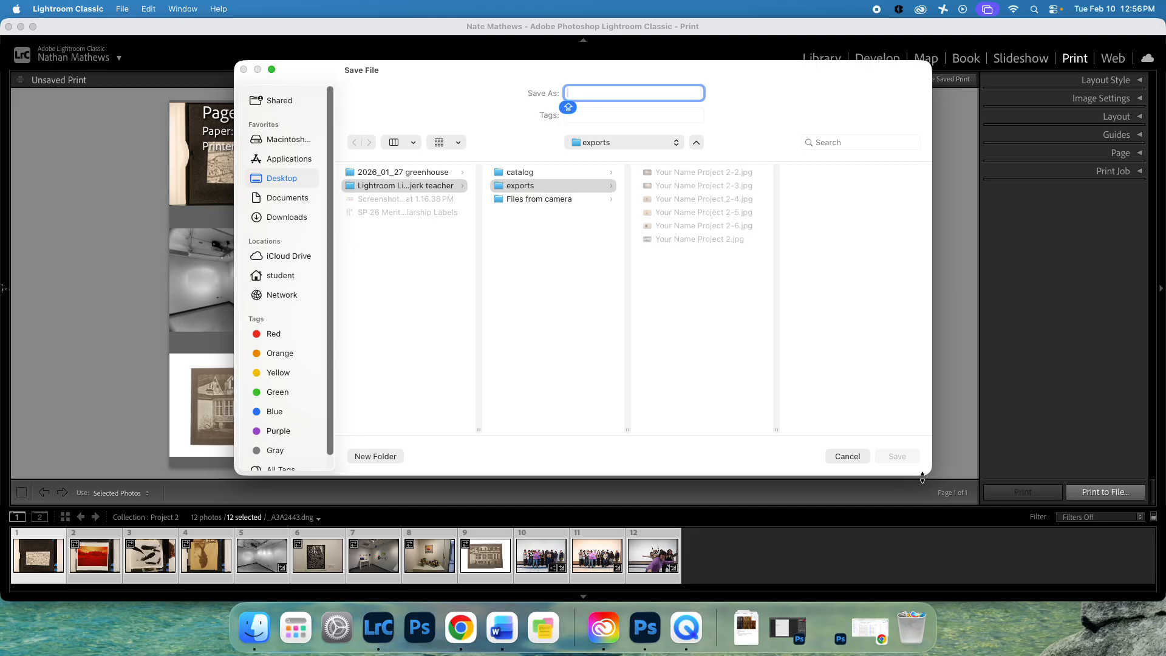
pyautogui.hscroll(1, 483, 195)
pyautogui.click(440, 188)
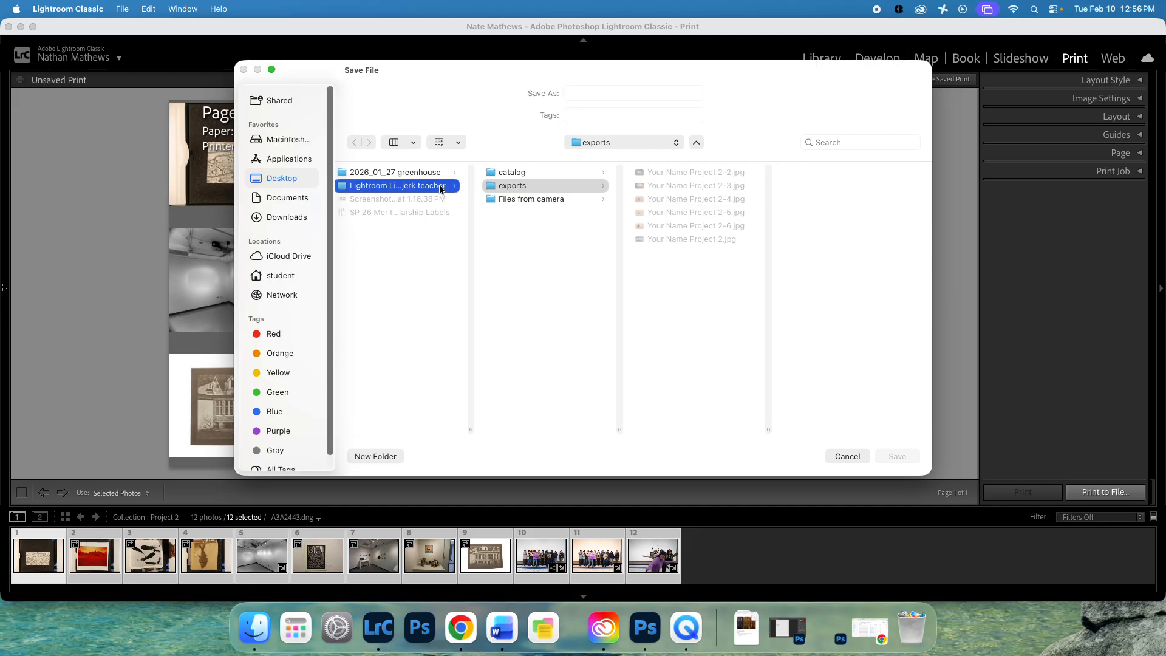
# Create a new folder named with the student's full name plus 'proof sheet project 2'.
pyautogui.click(375, 457)
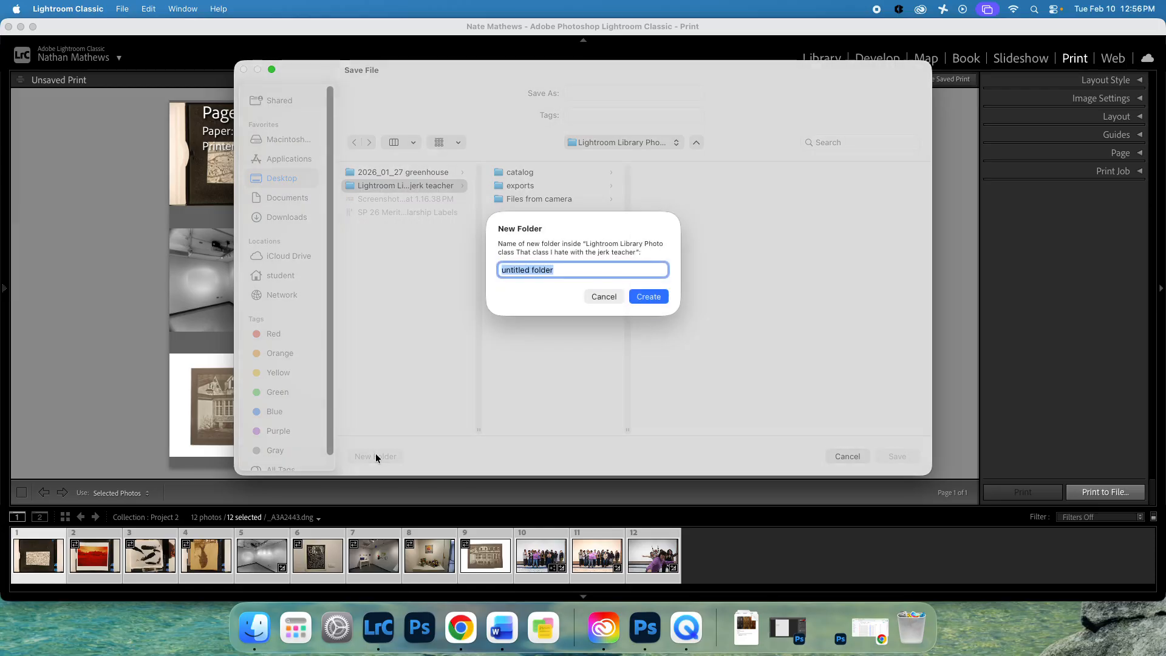
pyautogui.write('P')
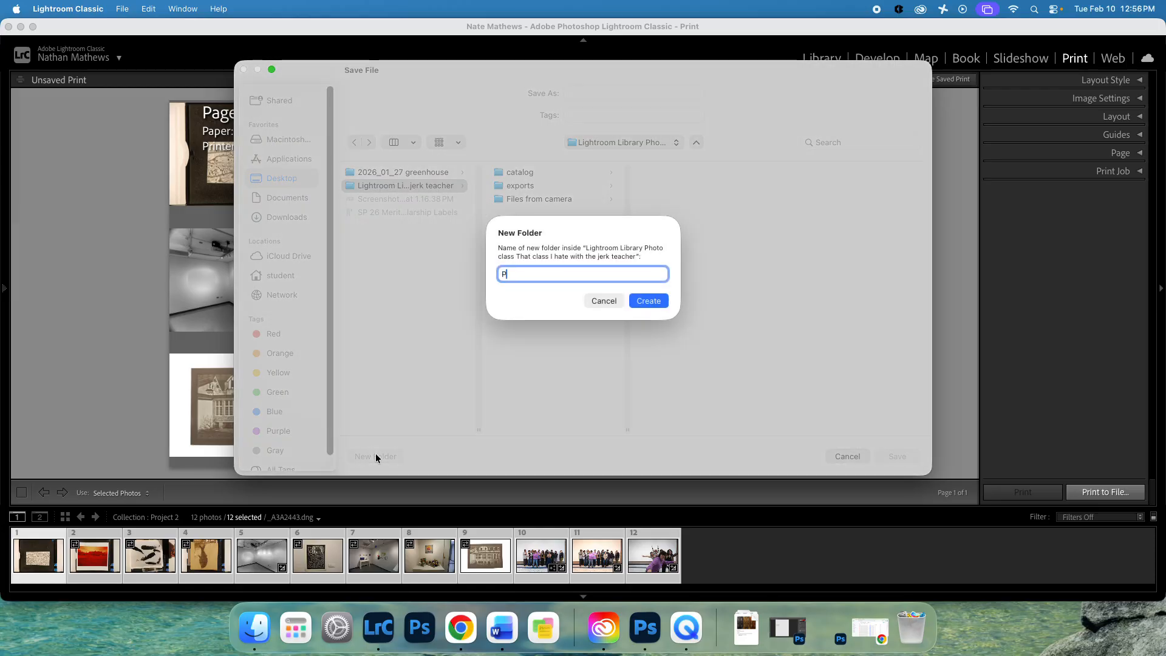
pyautogui.press('capslock')
pyautogui.press('BackSpace')
pyautogui.write('proof sheet')
pyautogui.click(509, 273)
pyautogui.click(614, 276)
pyautogui.write('project 2')
pyautogui.press('Return')
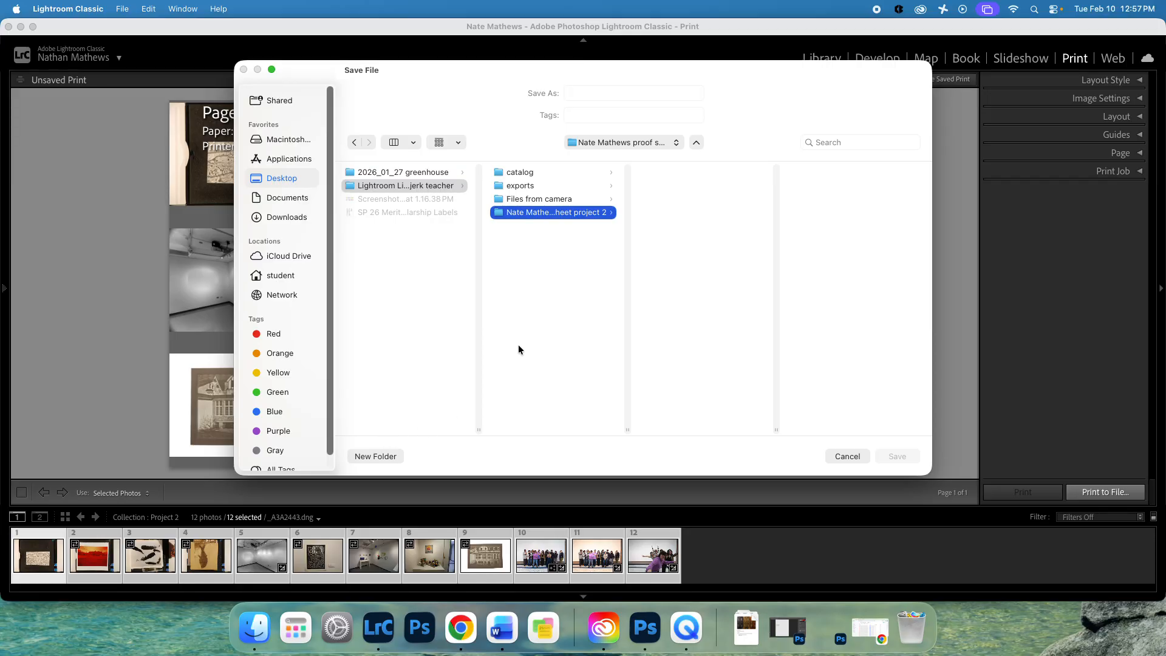
# Create a 'Proff sheet' subfolder and enter the student's name plus 'Proof Sheet Project 2' as the file name.
pyautogui.click(366, 455)
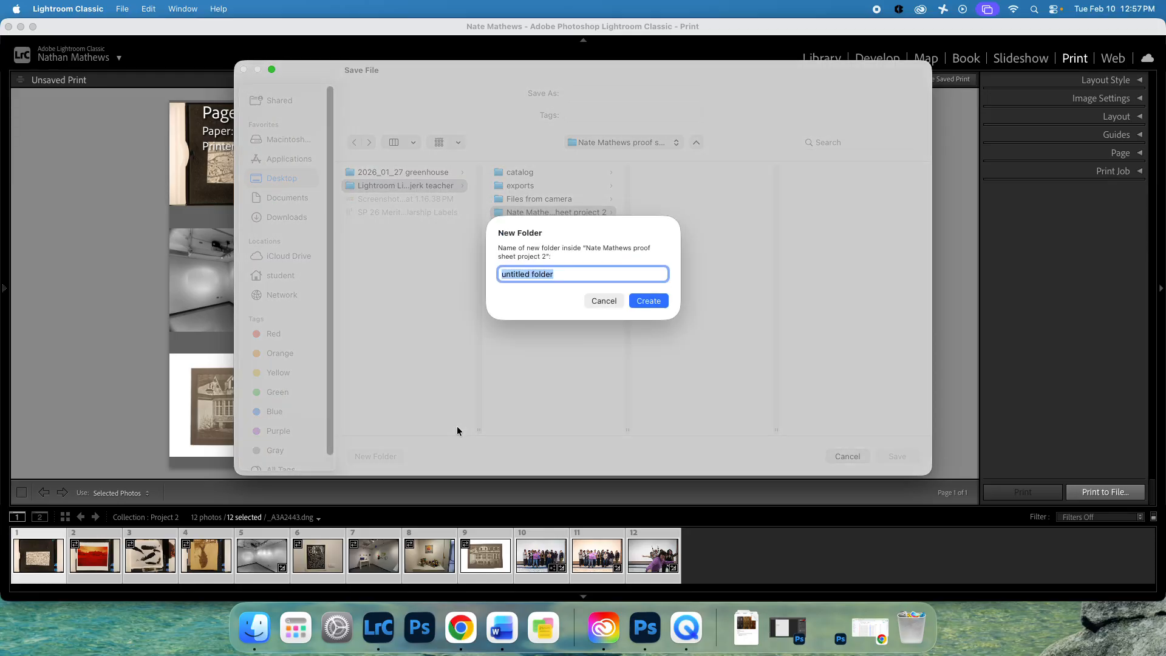
pyautogui.write('Pro')
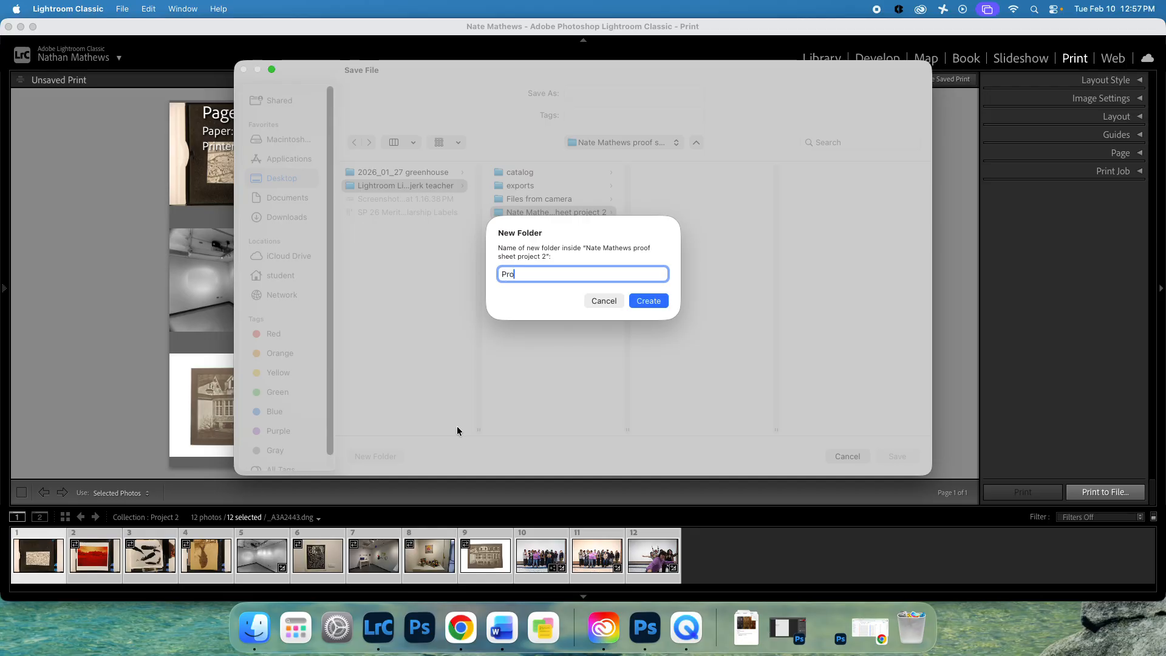
pyautogui.write('ff sheet')
pyautogui.click(649, 301)
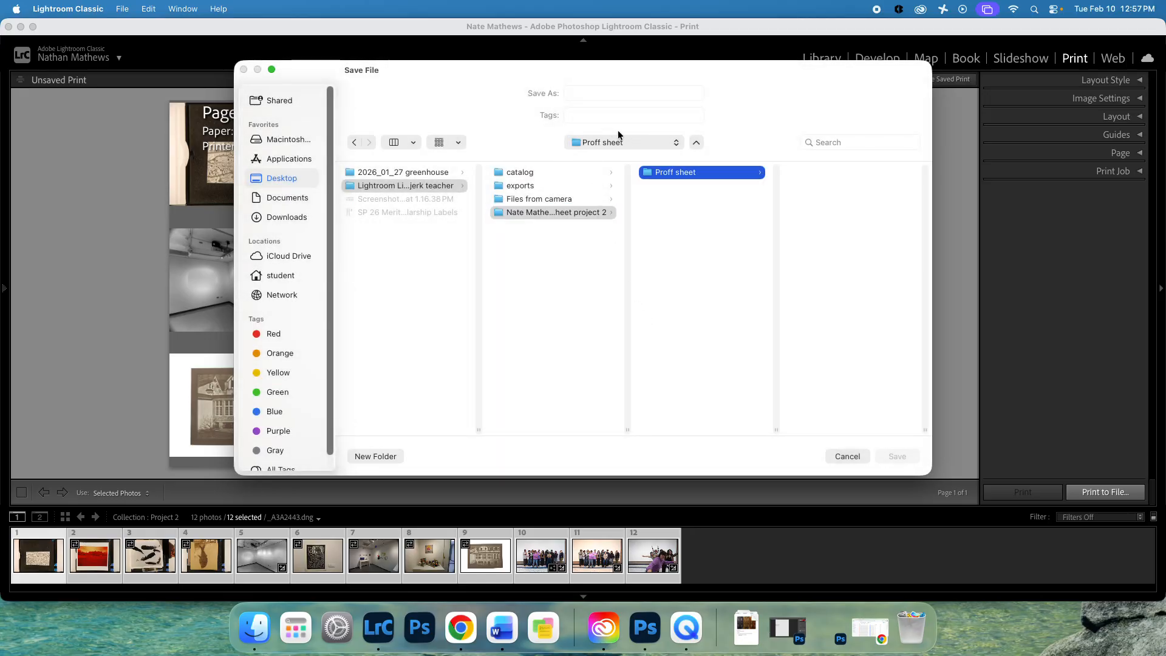
pyautogui.click(607, 95)
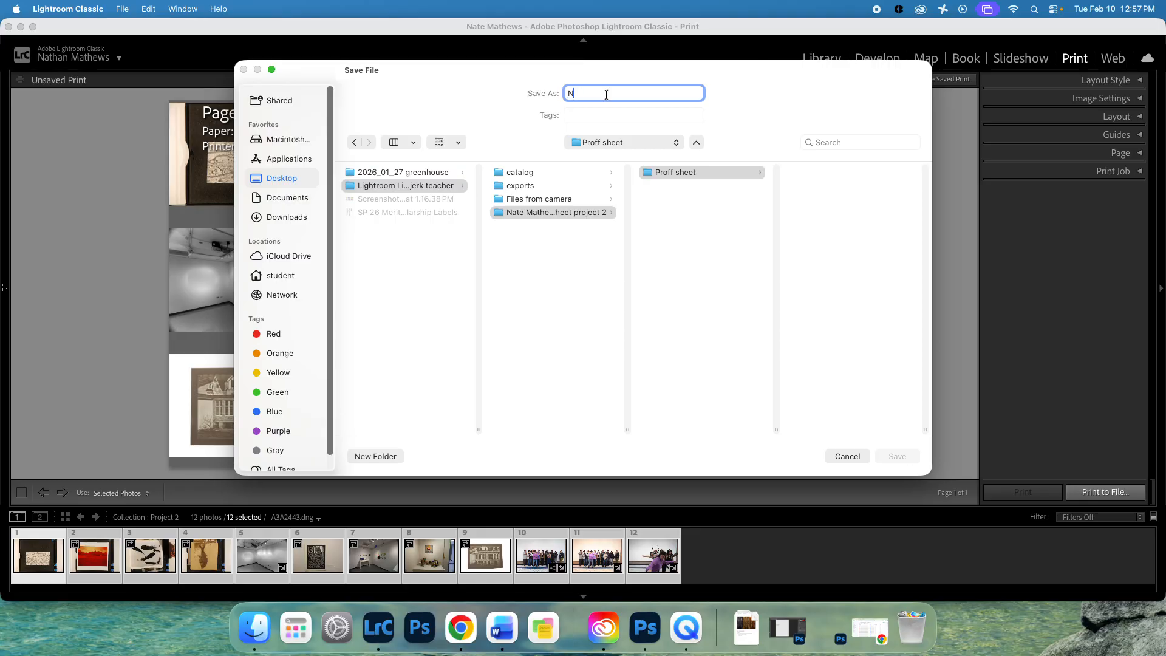
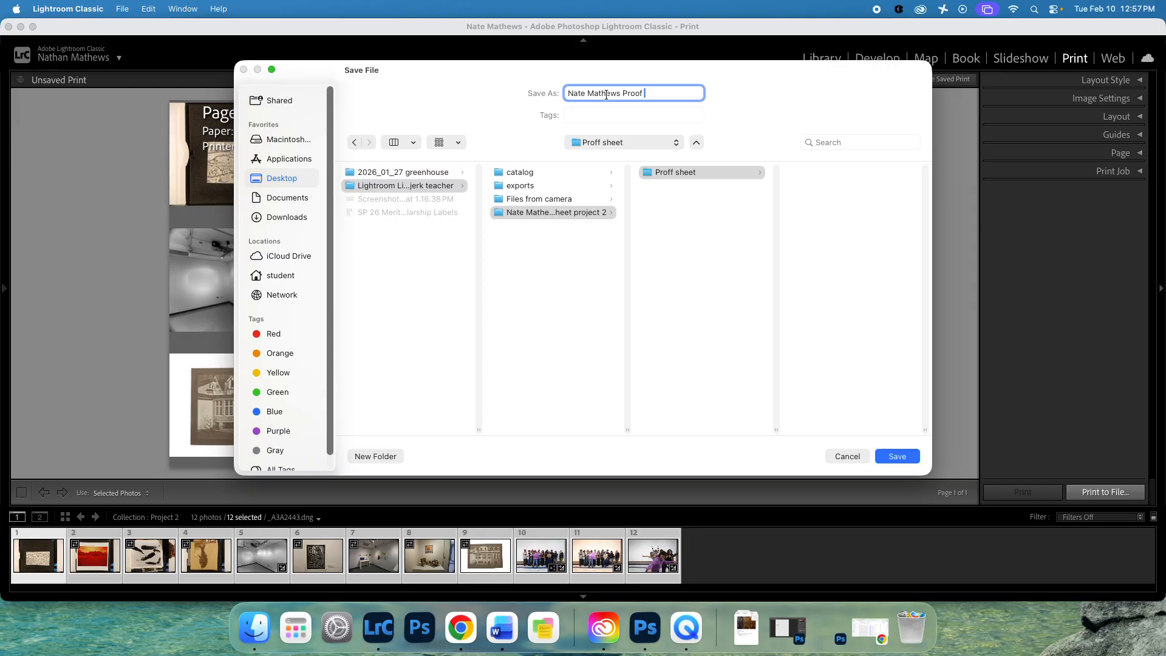
pyautogui.write(' Project 2')
# Save into the new folder, then browse in Finder to the library's proof sheet project folder.
pyautogui.click(897, 456)
pyautogui.click(253, 628)
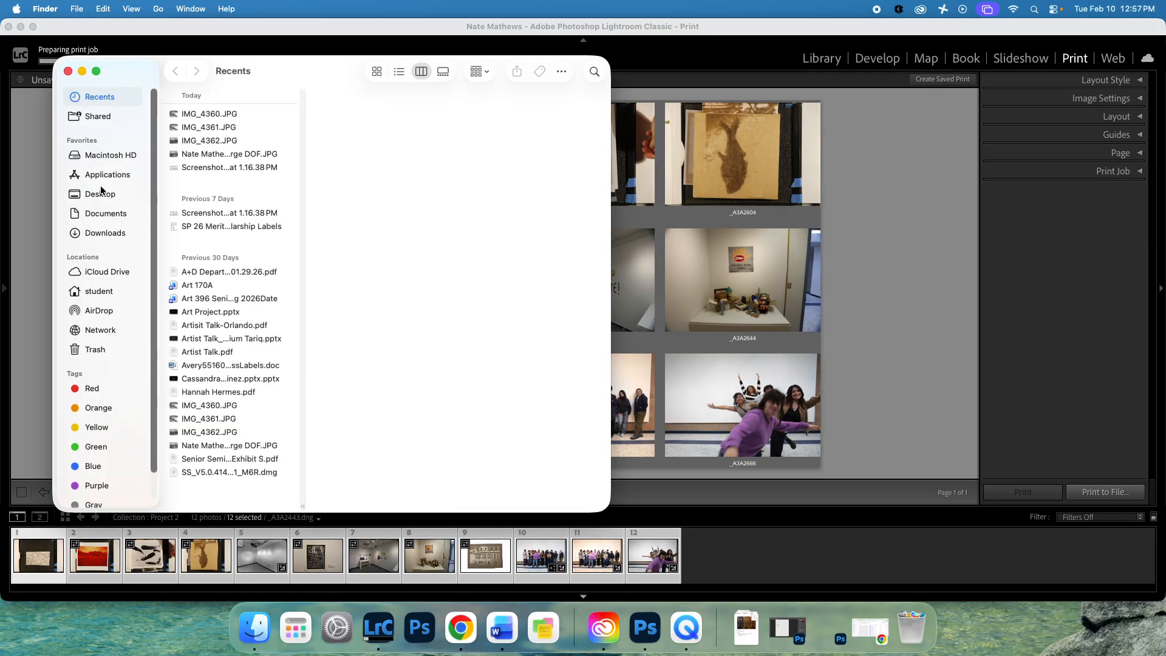
pyautogui.click(97, 195)
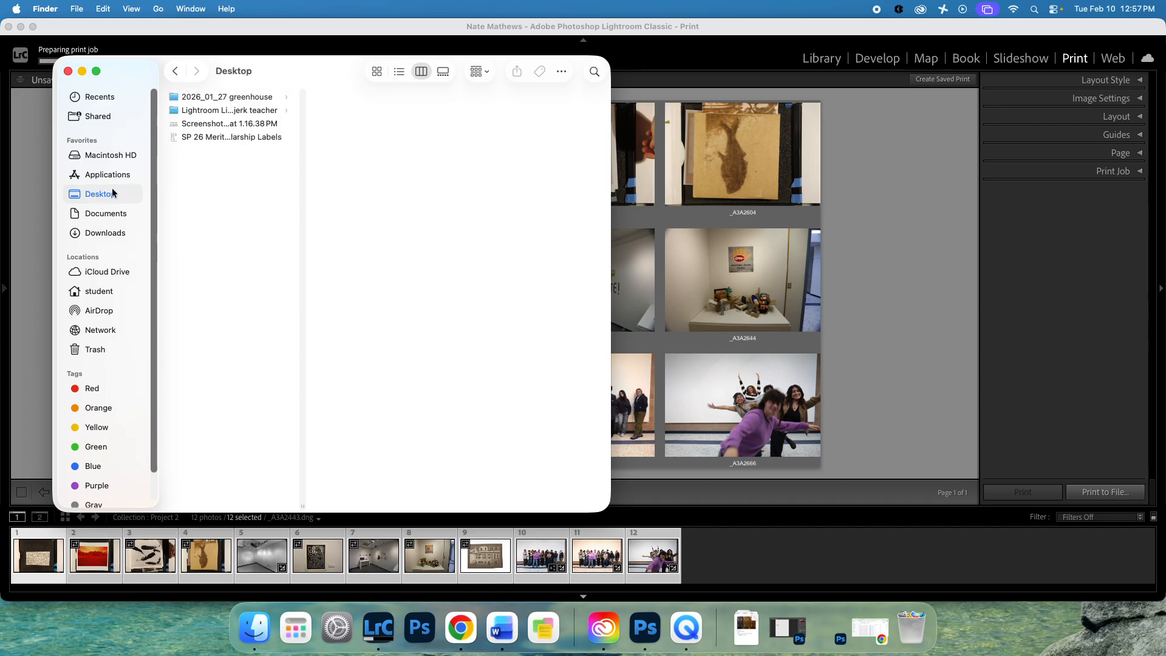
pyautogui.click(217, 110)
pyautogui.click(385, 137)
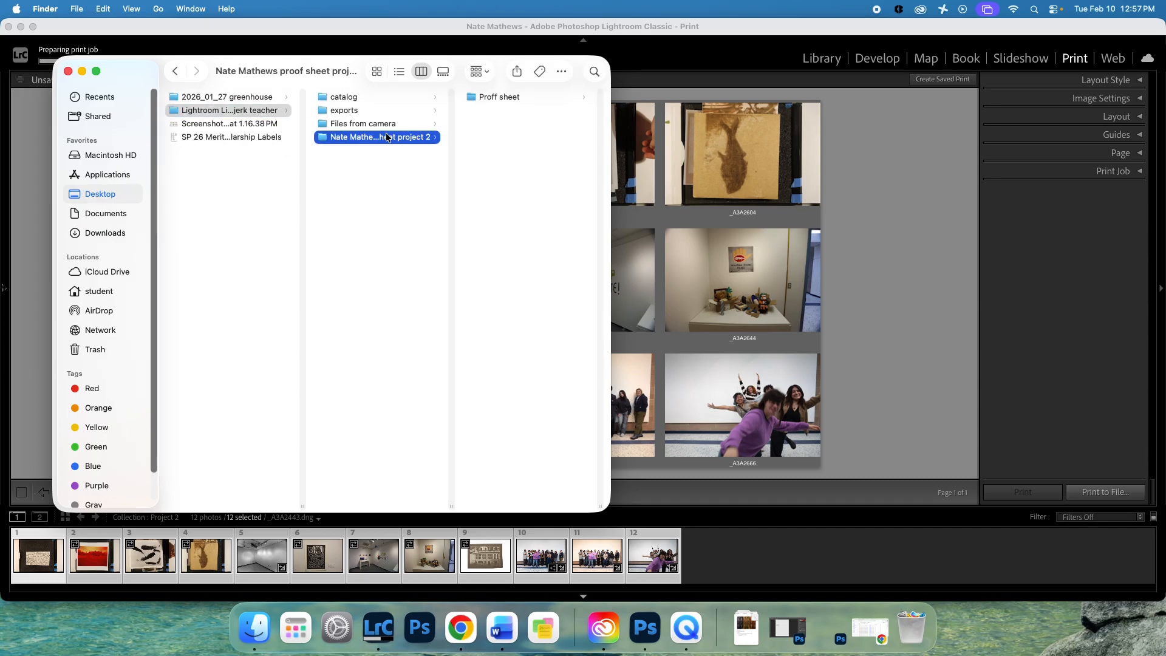
pyautogui.click(391, 124)
pyautogui.click(402, 138)
# Move 'Proff sheet' up into the library folder, delete the project folder, and rename it 'Proof sheet'.
pyautogui.moveTo(508, 100); pyautogui.dragTo(425, 164)
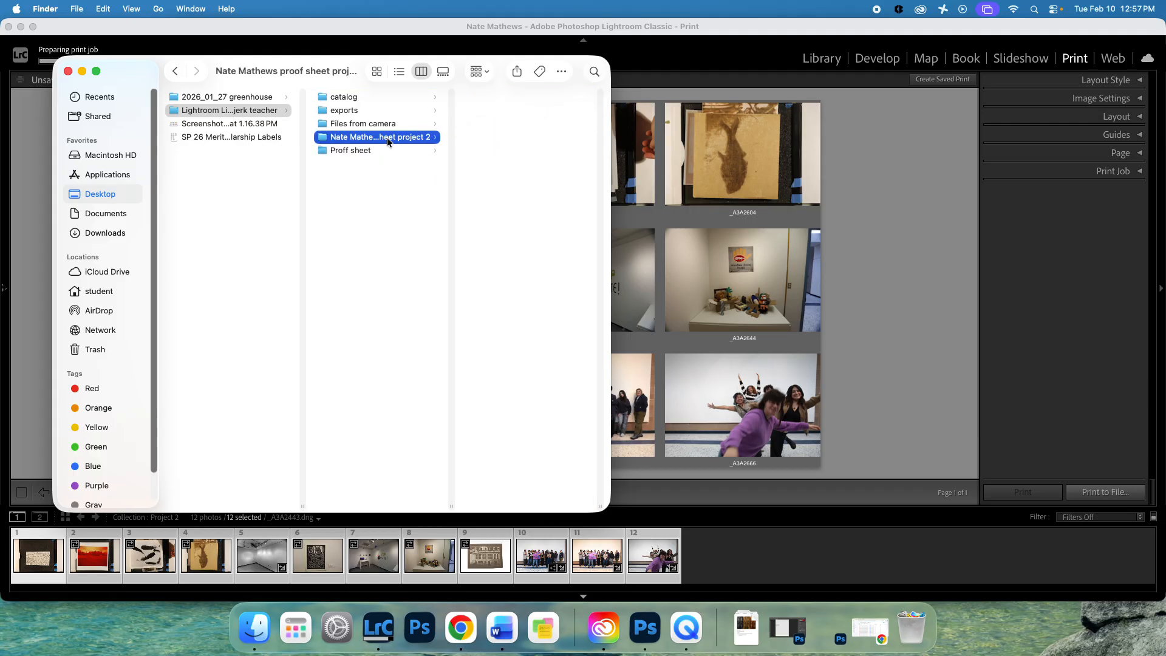
pyautogui.press('super+BackSpace')
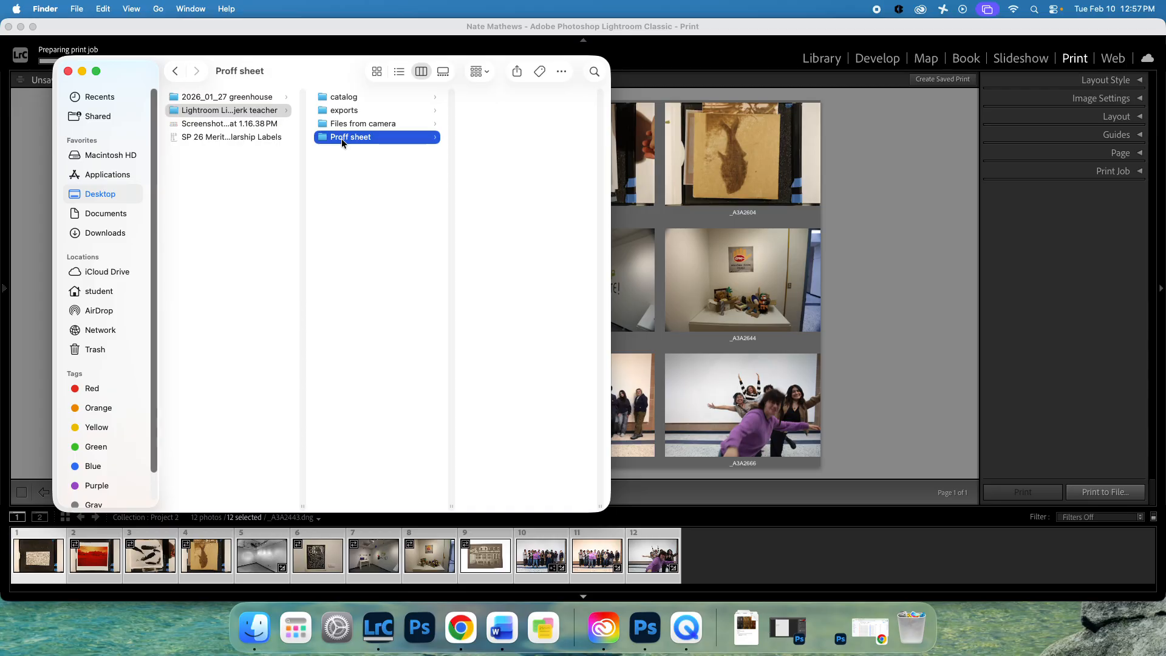
pyautogui.click(341, 139)
pyautogui.press('BackSpace')
pyautogui.write('o')
pyautogui.press('Return')
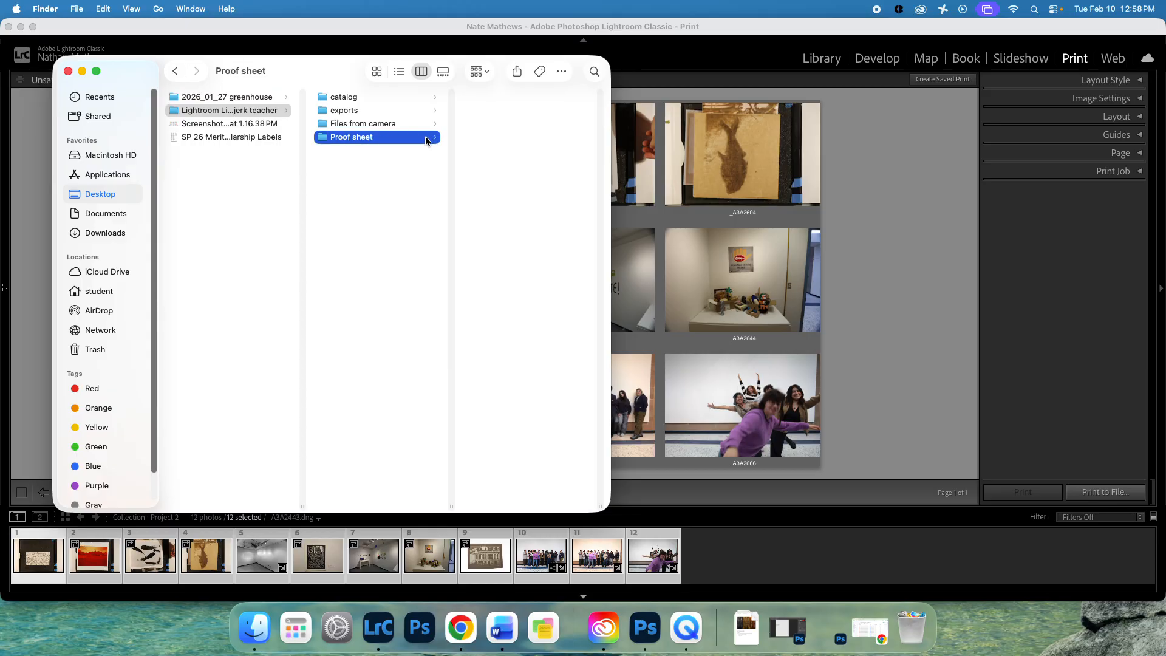
# Check the Files from camera, exports and catalog folders, confirming Proof sheet is still empty.
pyautogui.click(387, 123)
pyautogui.click(528, 137)
pyautogui.click(367, 125)
pyautogui.click(242, 135)
pyautogui.click(243, 111)
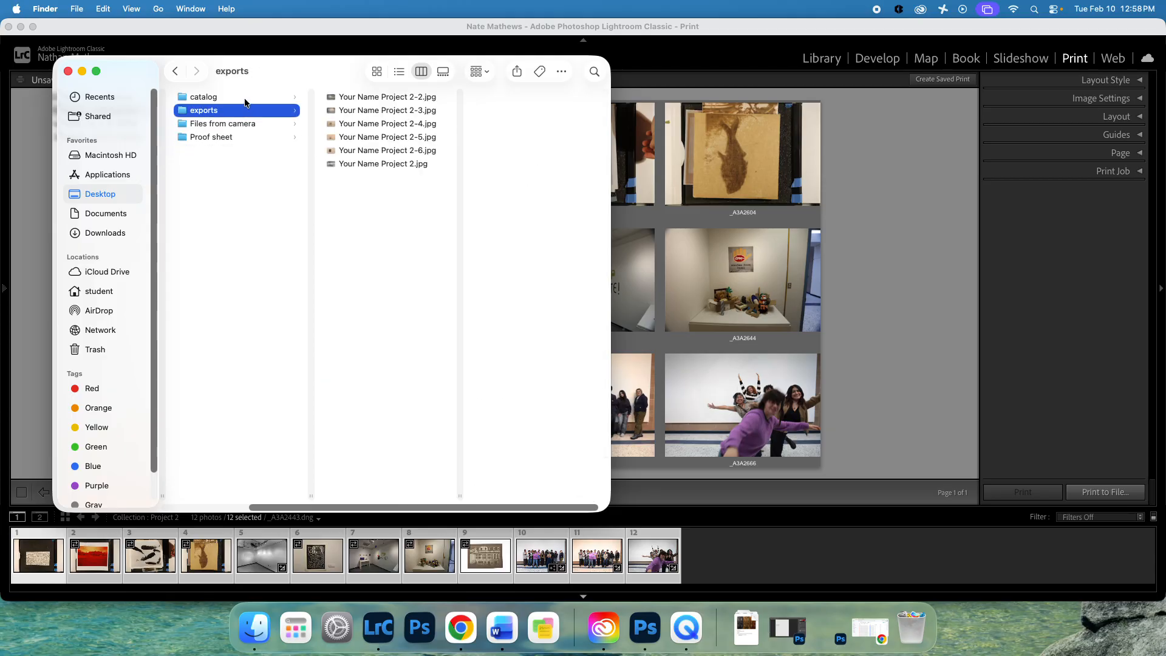
pyautogui.click(245, 101)
pyautogui.click(231, 136)
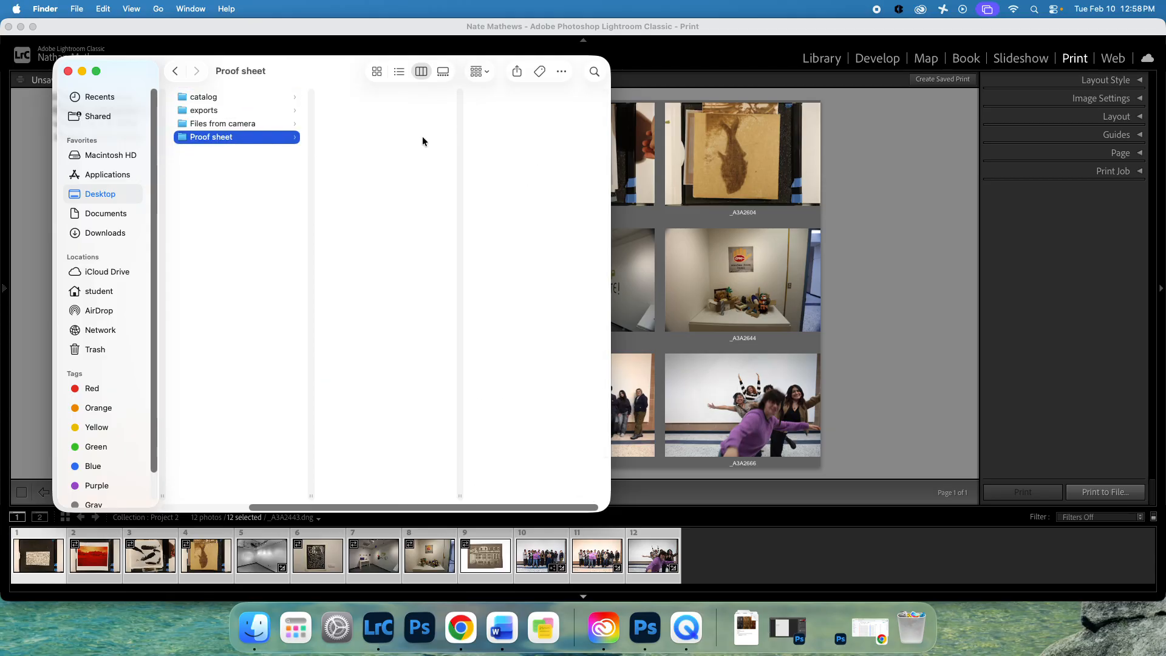
pyautogui.click(884, 329)
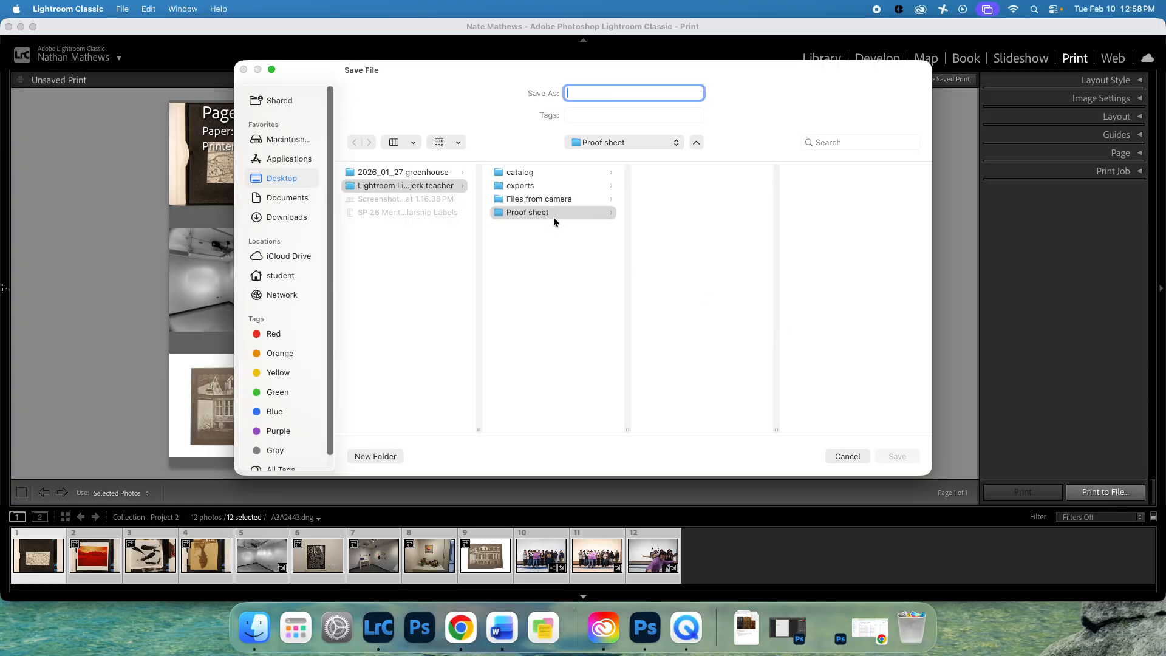
# Save the contact sheet to the Proof sheet folder, named with the student's name plus 'Proof Sheet Project 2'.
pyautogui.click(553, 217)
pyautogui.click(601, 94)
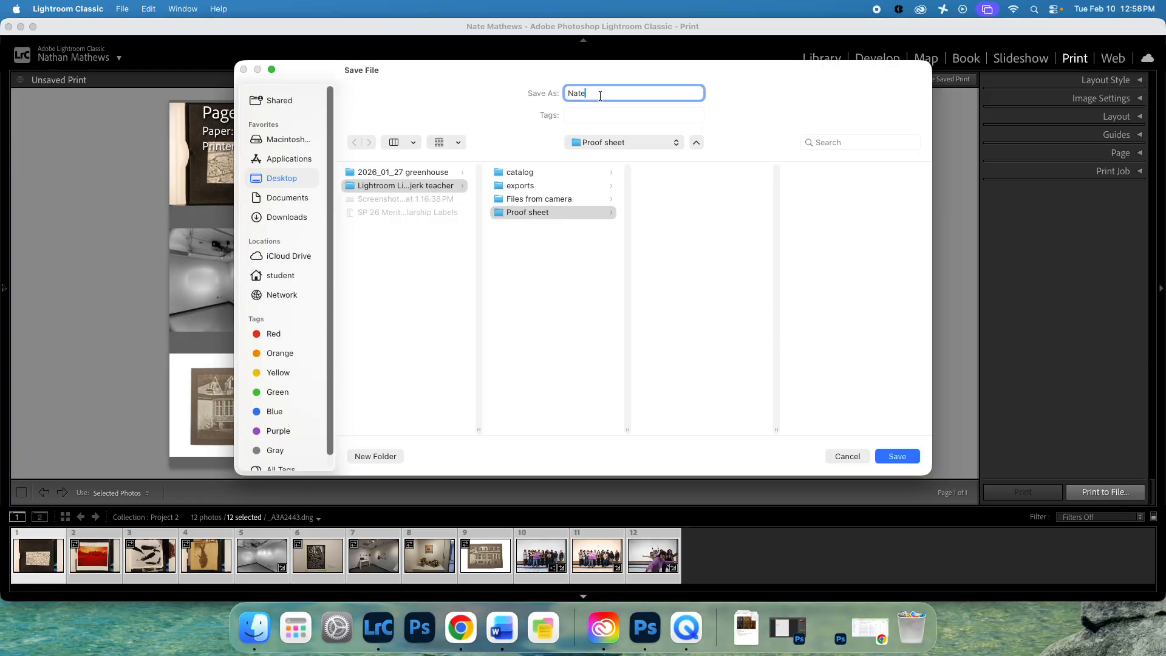
pyautogui.press('Return')
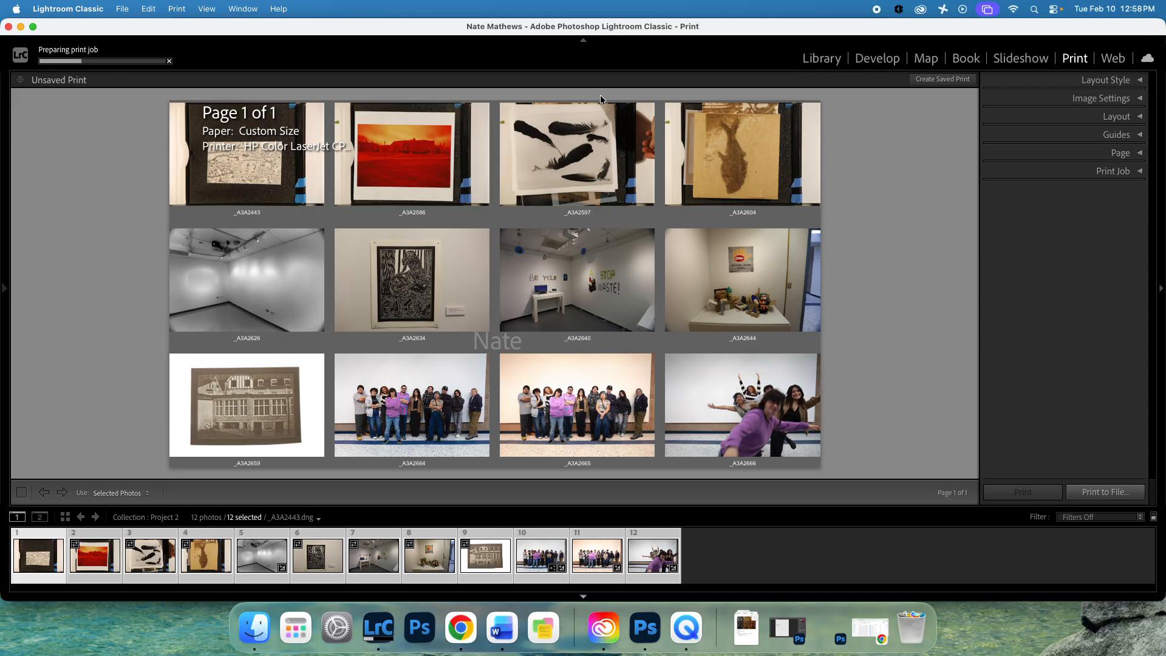
# Open the saved Proof Sheet Project 2 JPEG in Preview and display it full screen.
pyautogui.click(254, 629)
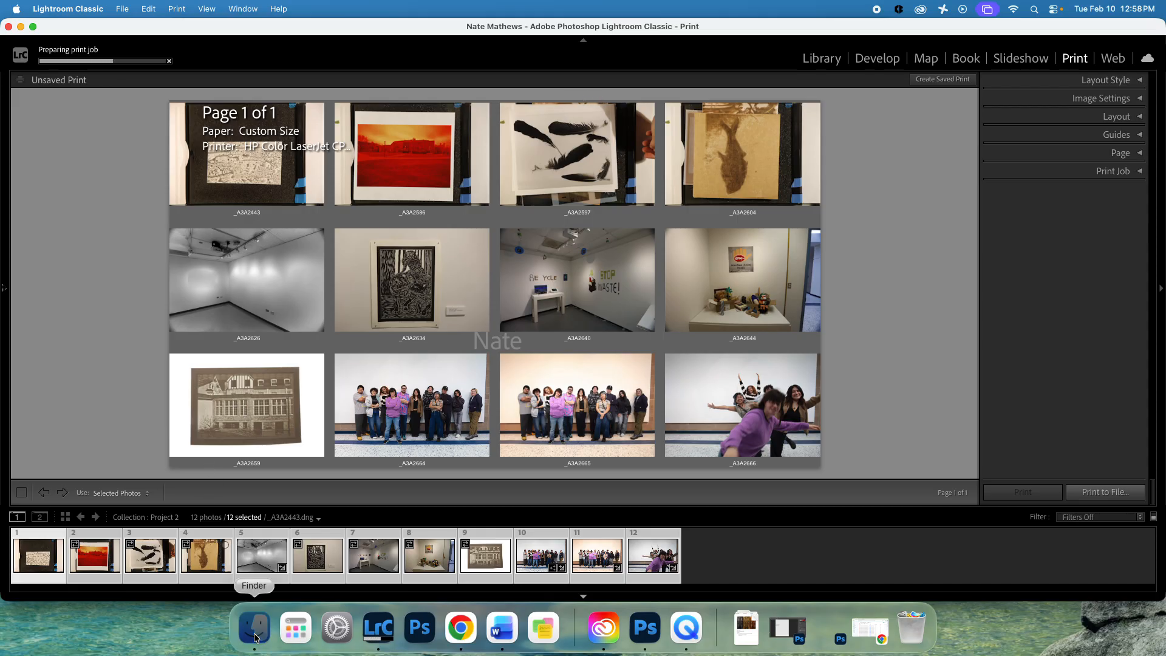
pyautogui.moveTo(302, 84); pyautogui.dragTo(422, 178)
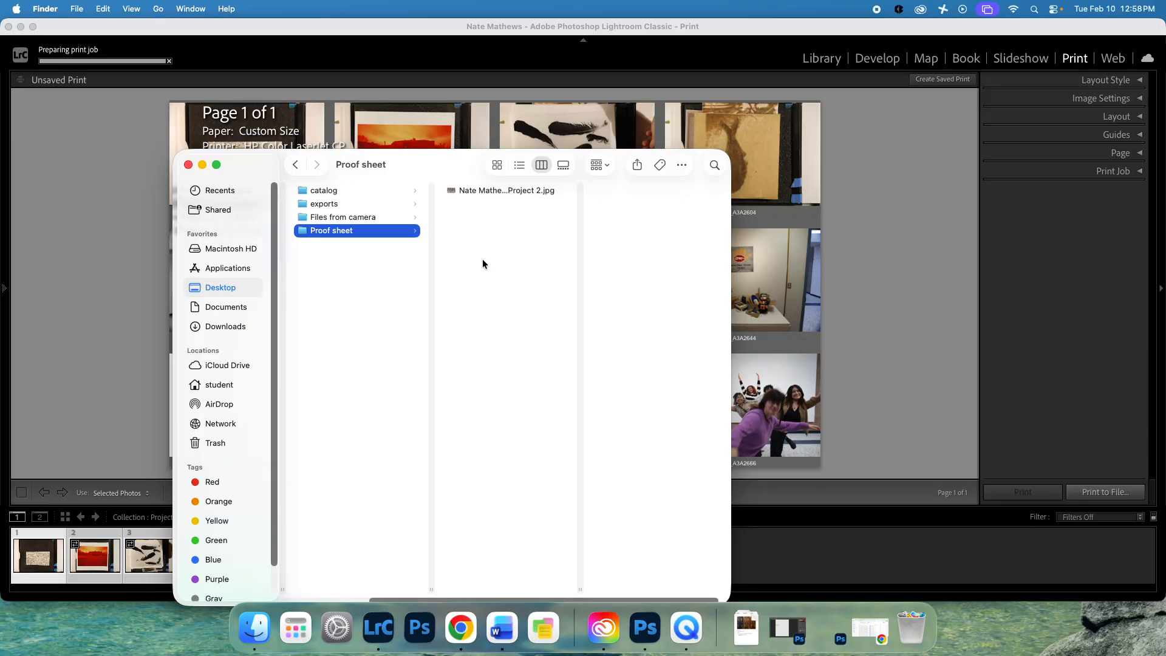
pyautogui.doubleClick(498, 190)
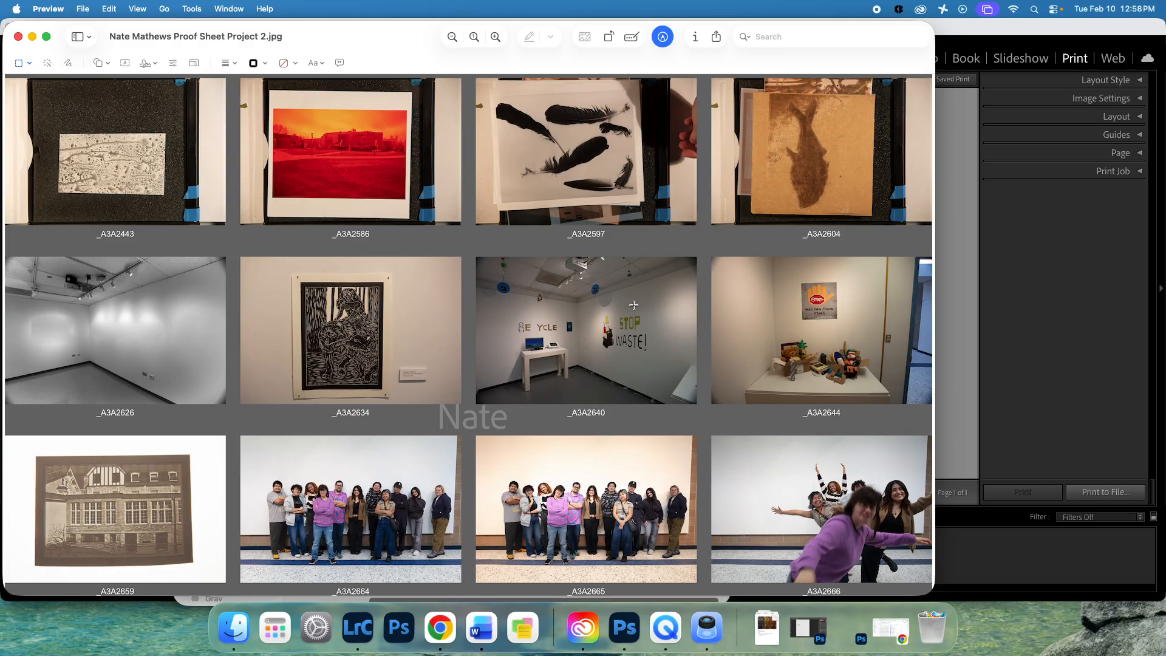
pyautogui.click(137, 8)
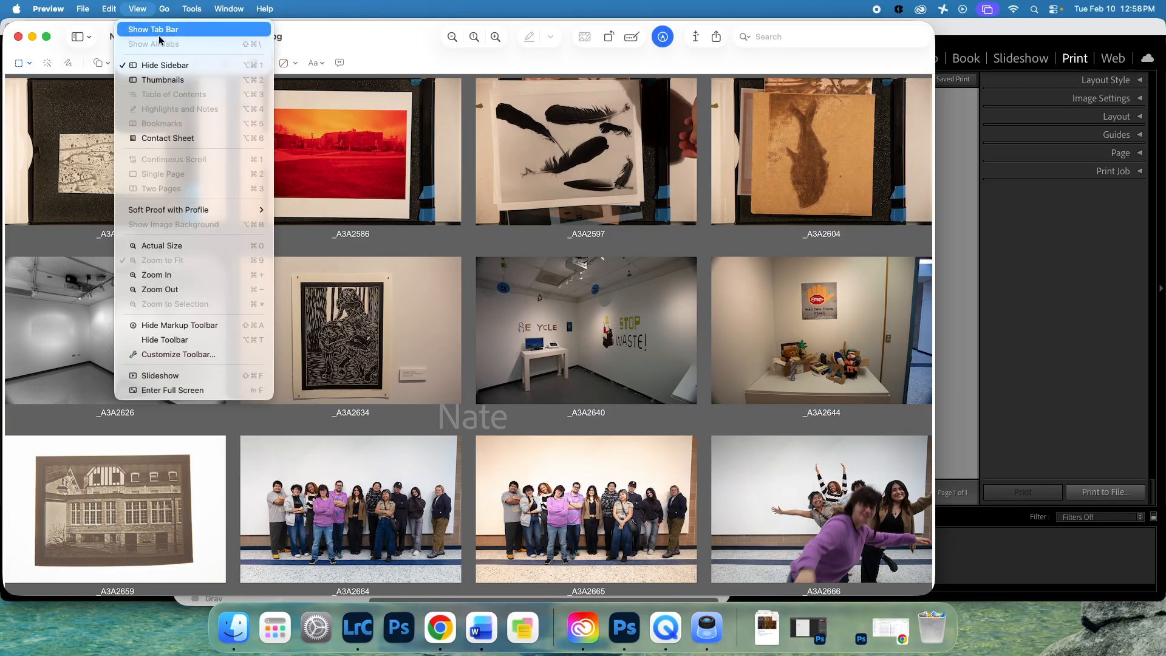
pyautogui.click(234, 389)
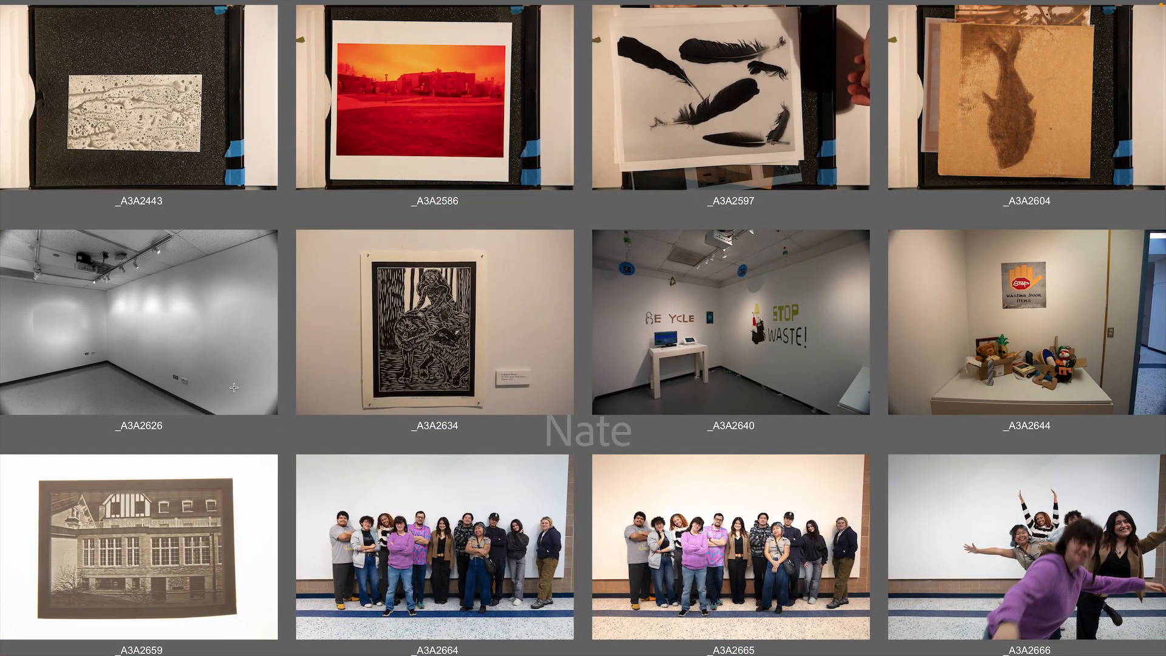